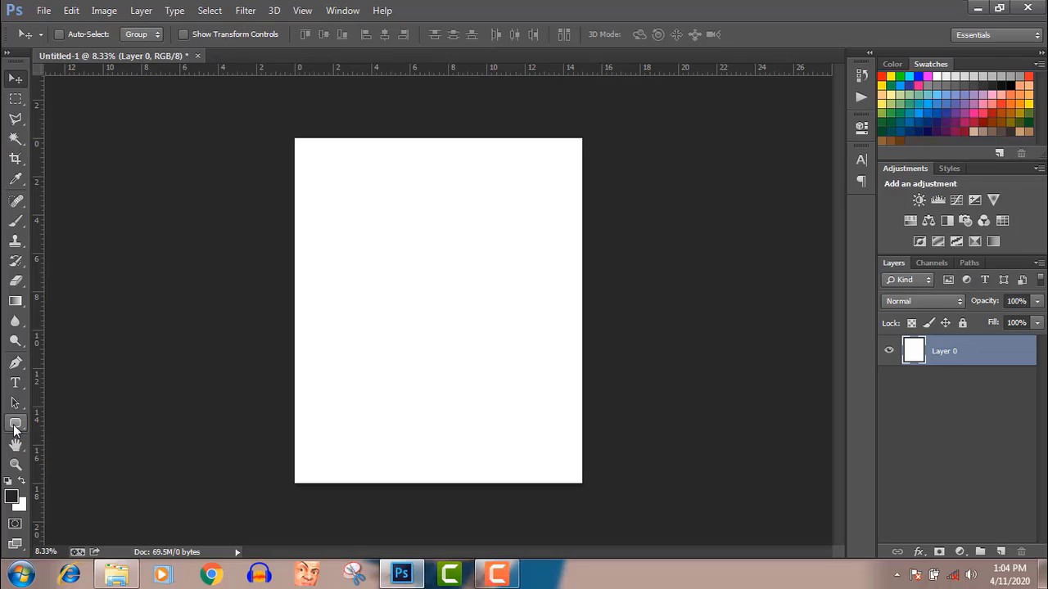
{"action": "left_click", "coordinate": [14, 425]}
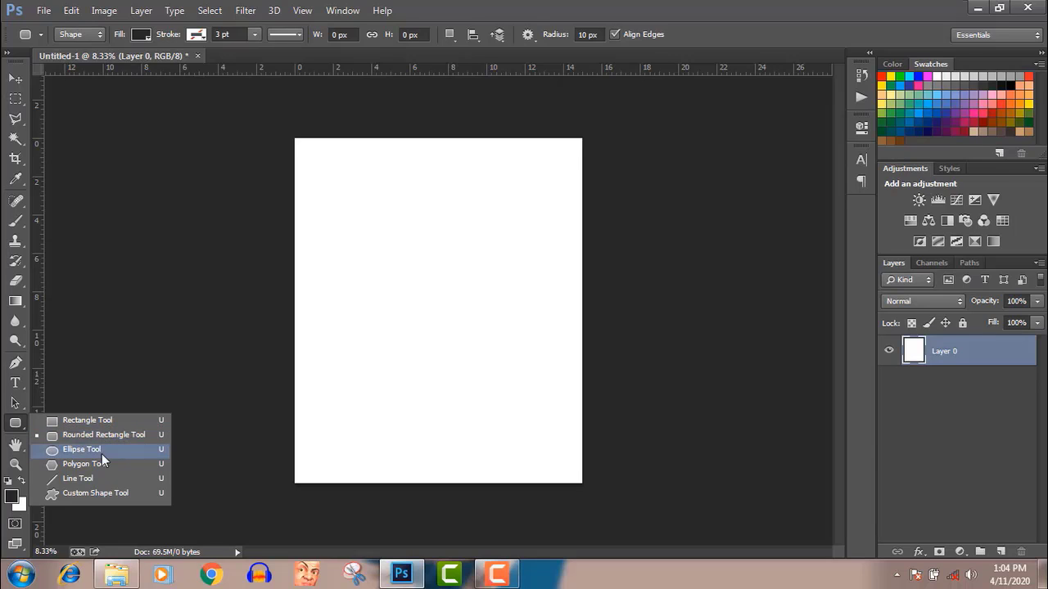
{"action": "left_click", "coordinate": [86, 494]}
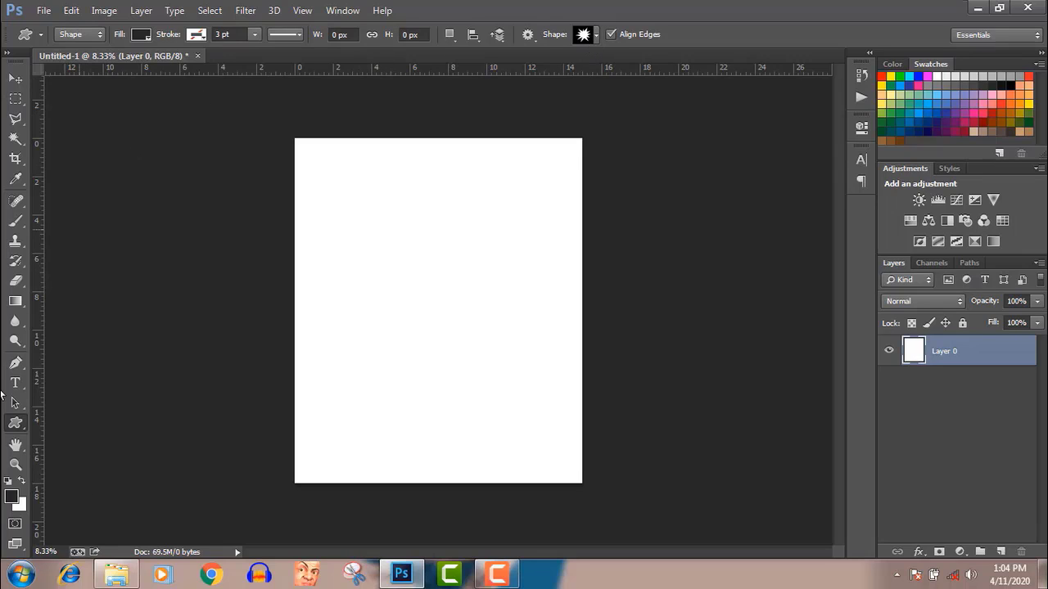
{"action": "right_click", "coordinate": [15, 422]}
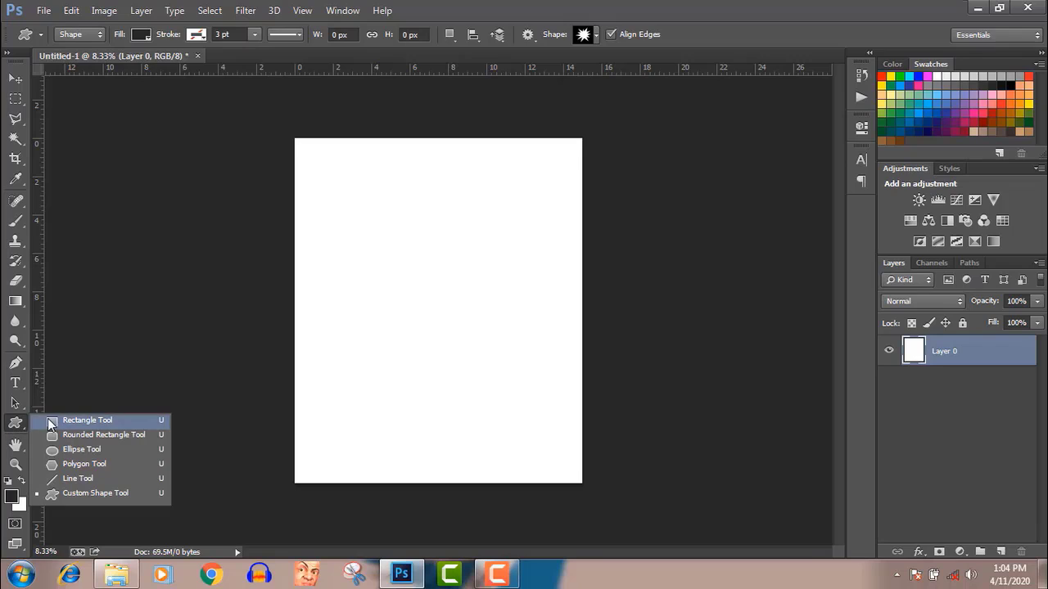
{"action": "left_click", "coordinate": [50, 432]}
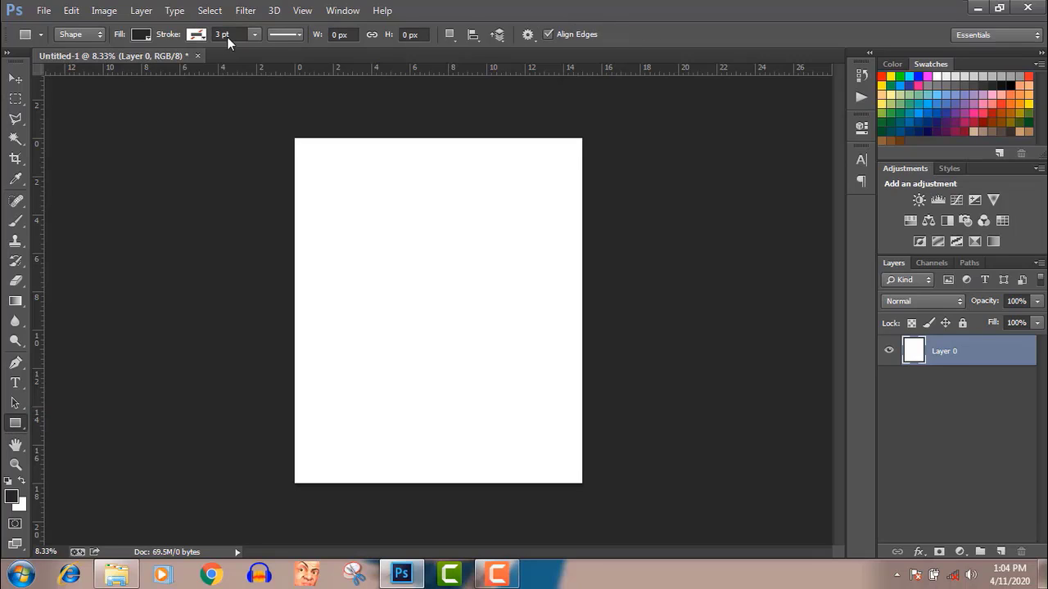
Draw a grass custom shape about 2004 by 2136 px near the middle of the page
{"action": "right_click", "coordinate": [18, 425]}
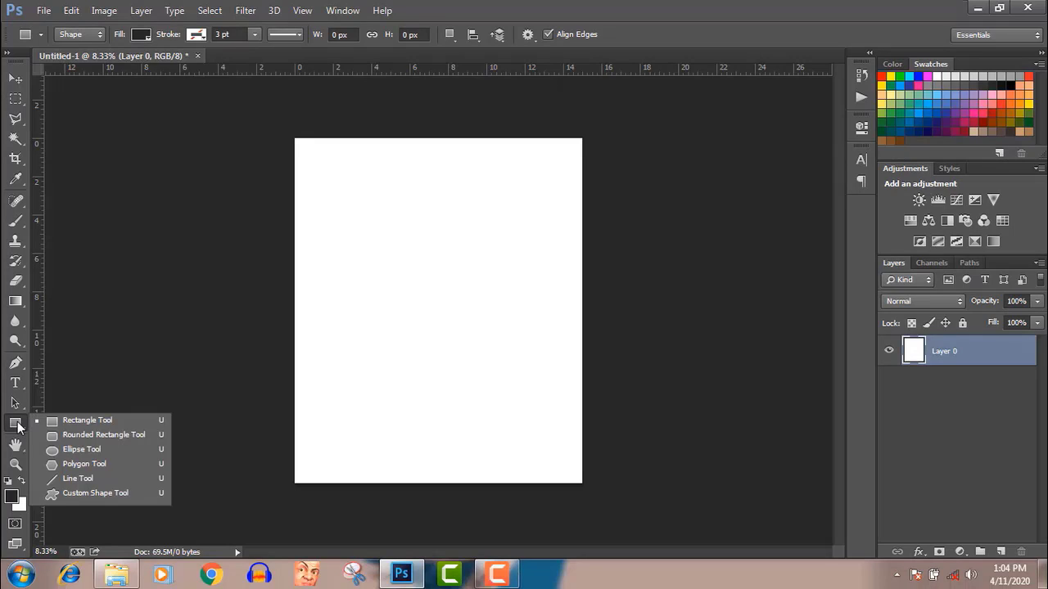
{"action": "left_click", "coordinate": [58, 495]}
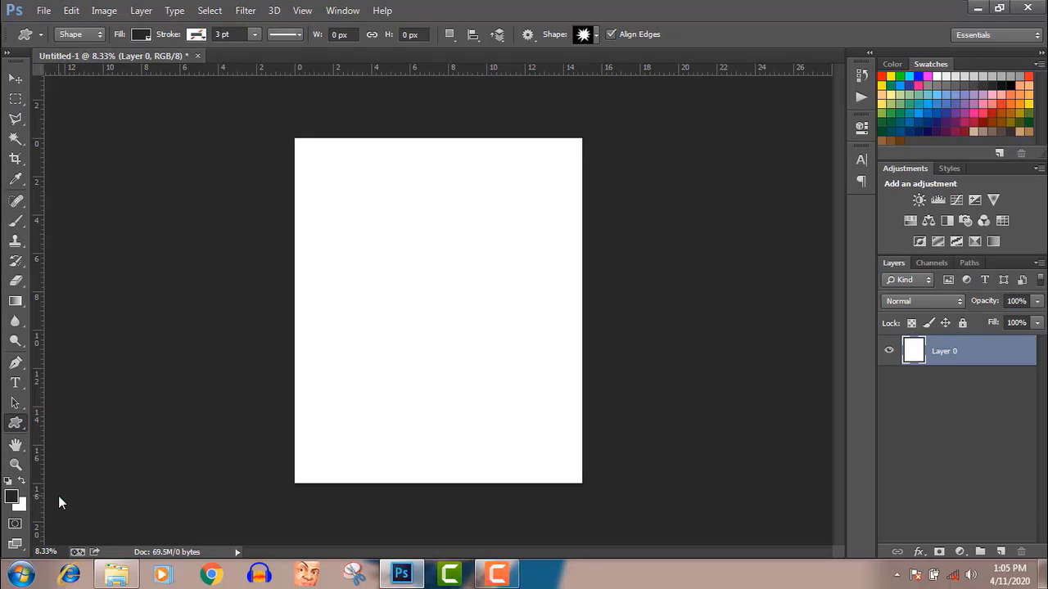
{"action": "left_click", "coordinate": [596, 36]}
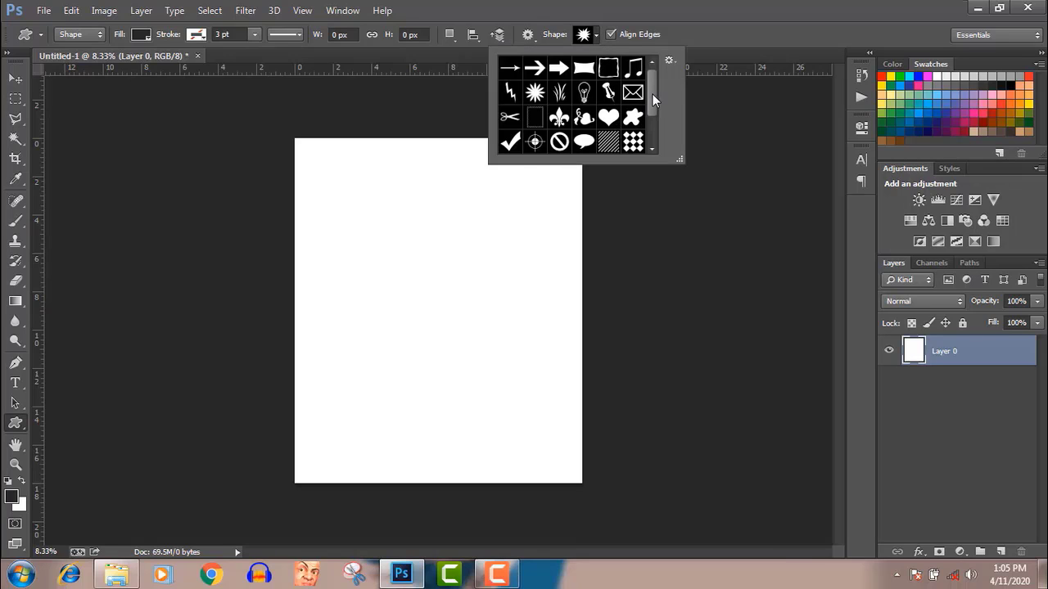
{"action": "mouse_move", "coordinate": [651, 98]}
{"action": "left_mouse_down"}
{"action": "mouse_move", "coordinate": [652, 131]}
{"action": "mouse_move", "coordinate": [649, 94]}
{"action": "left_mouse_up"}
{"action": "left_click", "coordinate": [559, 92]}
{"action": "left_click", "coordinate": [407, 260]}
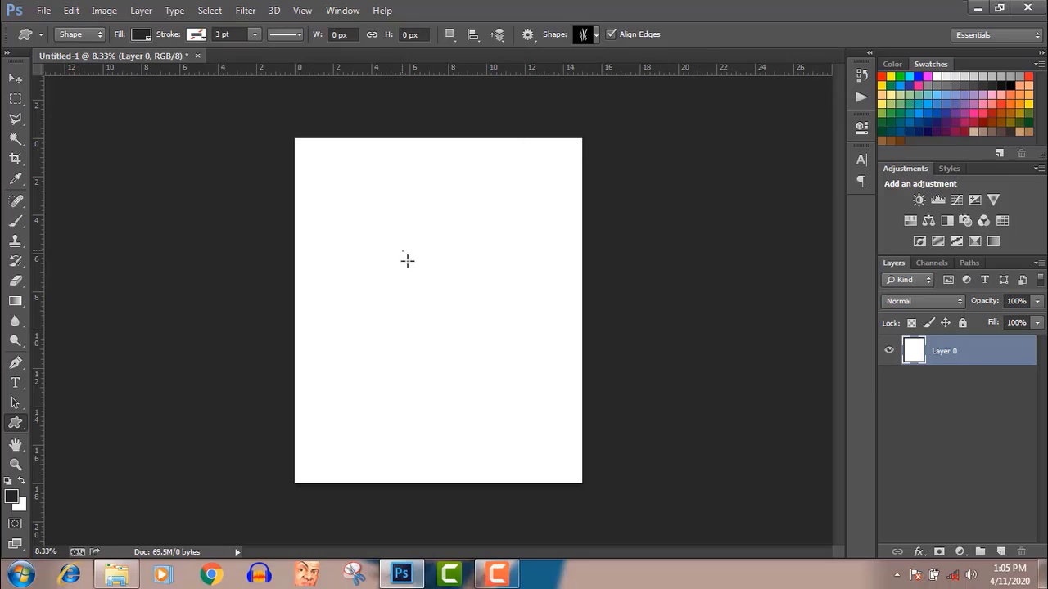
{"action": "left_click_drag", "start_coordinate": [408, 261], "coordinate": [529, 386]}
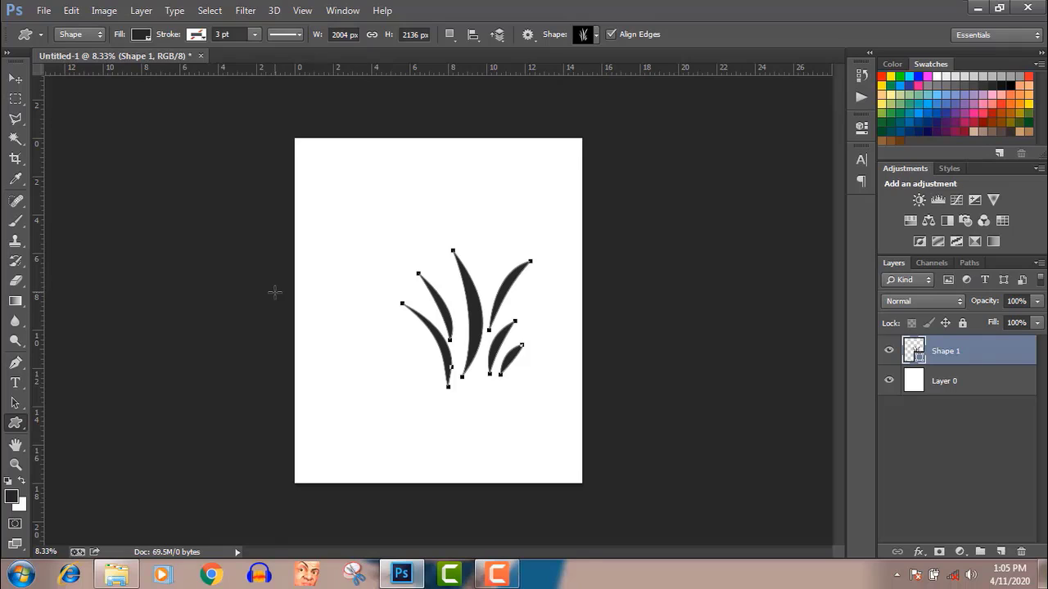
{"action": "left_click", "coordinate": [14, 78]}
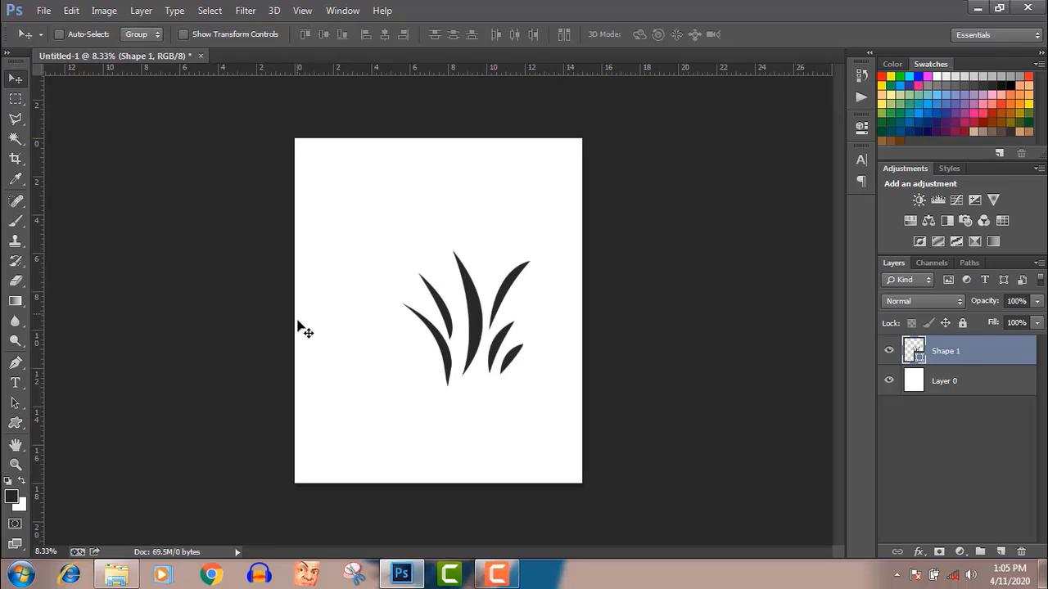
Draw a rectangle about 2316 by 1824 px overlapping the upper part of the grass shape
{"action": "left_click", "coordinate": [15, 425]}
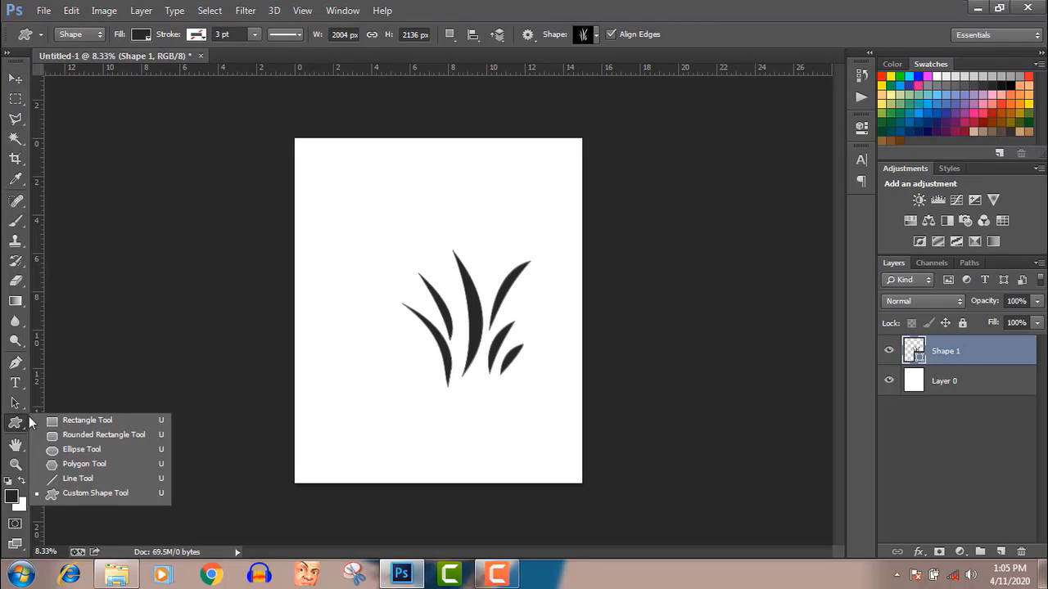
{"action": "left_click", "coordinate": [88, 420]}
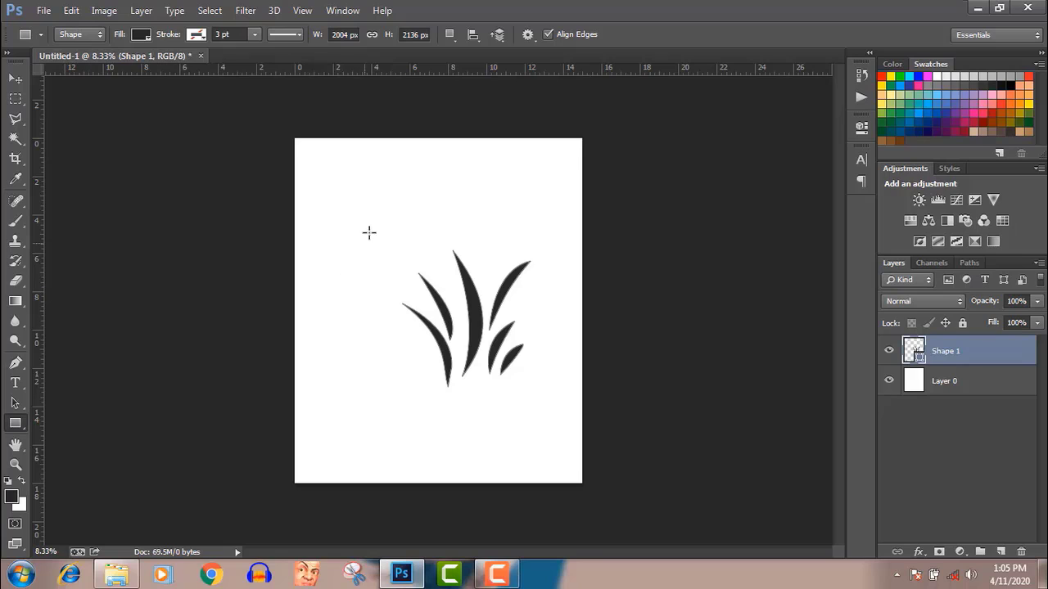
{"action": "left_click_drag", "start_coordinate": [356, 206], "coordinate": [504, 322]}
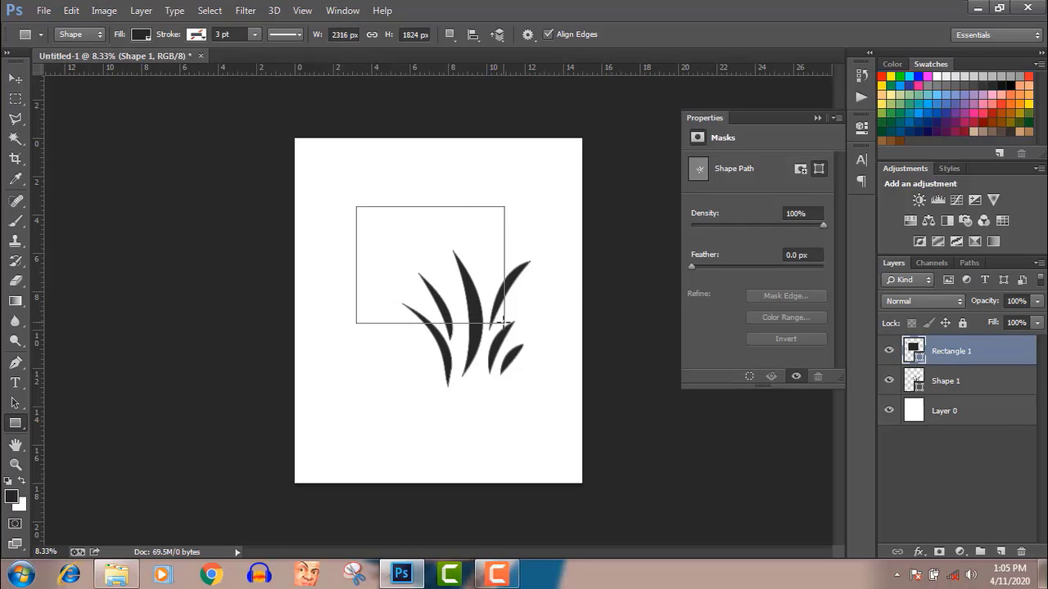
Draw a rounded rectangle about 2172 by 1740 px with a 10 px radius in the lower left of the page
{"action": "left_click", "coordinate": [20, 422]}
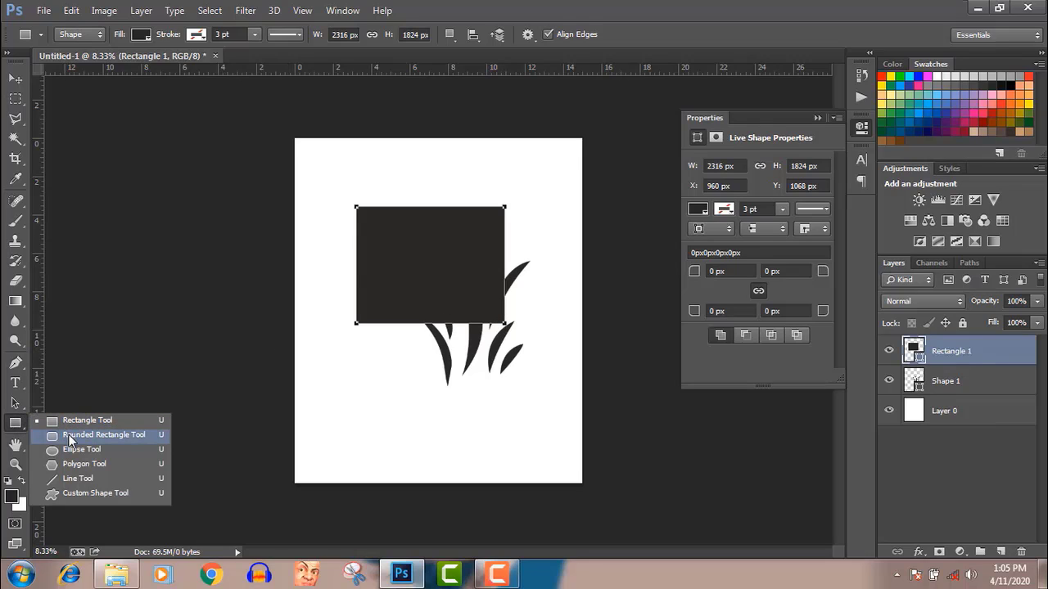
{"action": "left_click", "coordinate": [69, 435]}
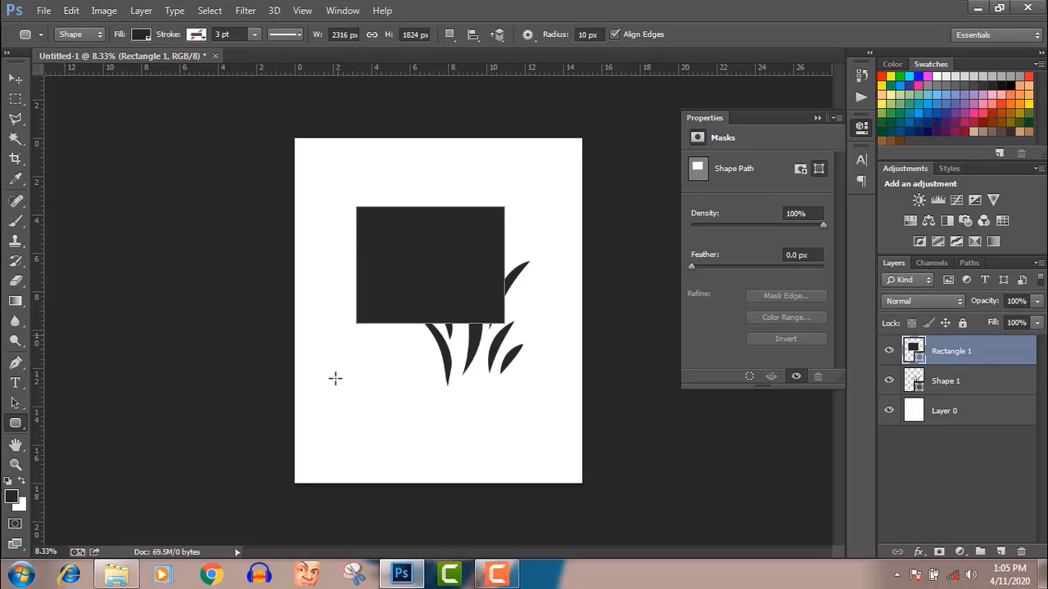
{"action": "left_click_drag", "start_coordinate": [328, 354], "coordinate": [467, 465]}
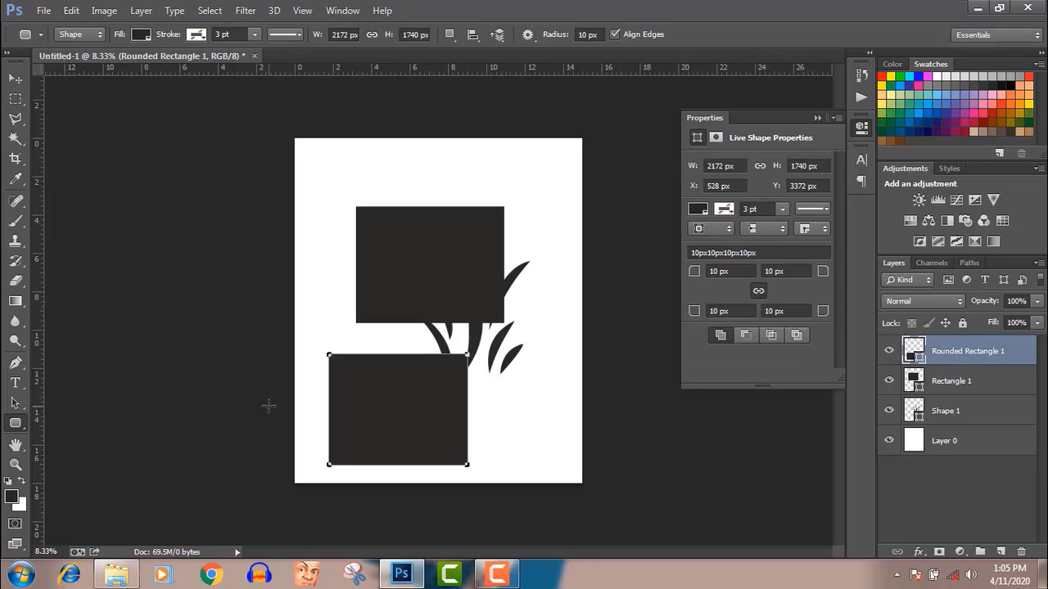
Draw an ellipse about 2472 by 1572 px in the page's upper right and a circle about 2244 px wide over the rounded rectangle
{"action": "right_click", "coordinate": [11, 424]}
{"action": "left_click", "coordinate": [77, 450]}
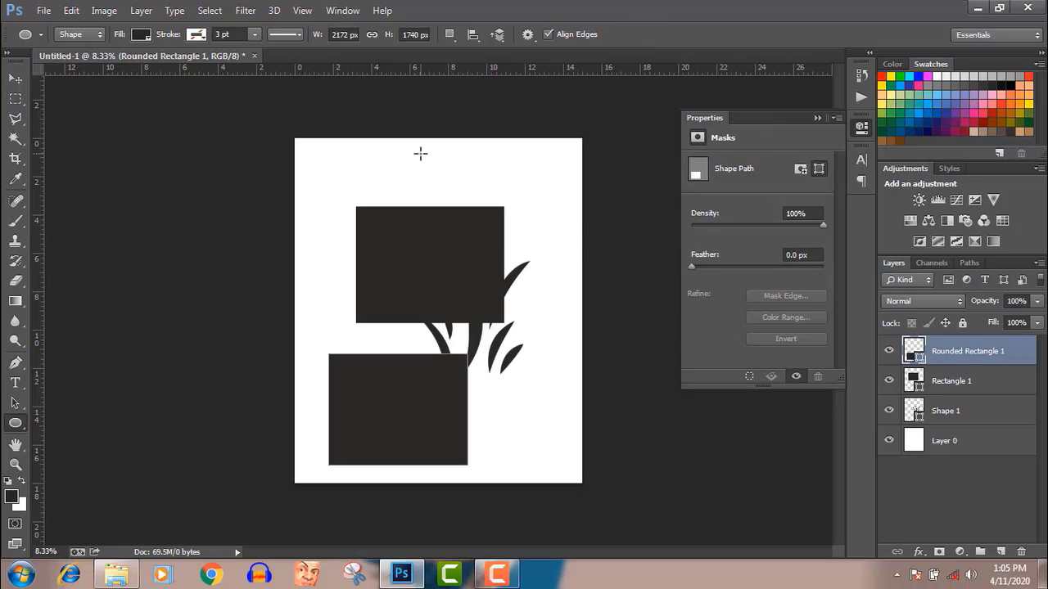
{"action": "left_click_drag", "start_coordinate": [420, 153], "coordinate": [578, 251]}
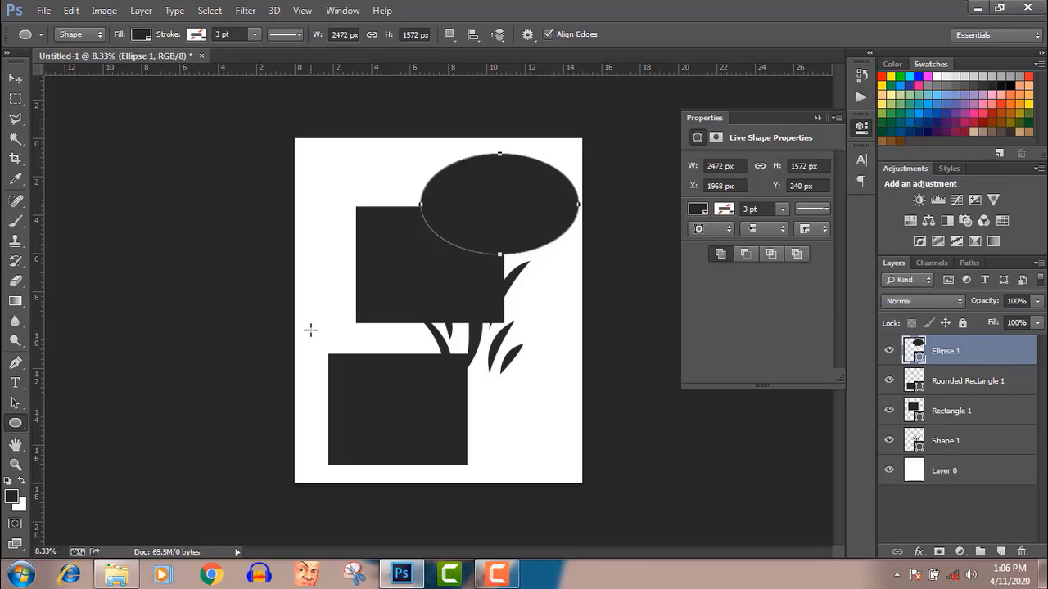
{"action": "key", "text": "shift"}
{"action": "left_click_drag", "start_coordinate": [310, 330], "coordinate": [573, 475]}
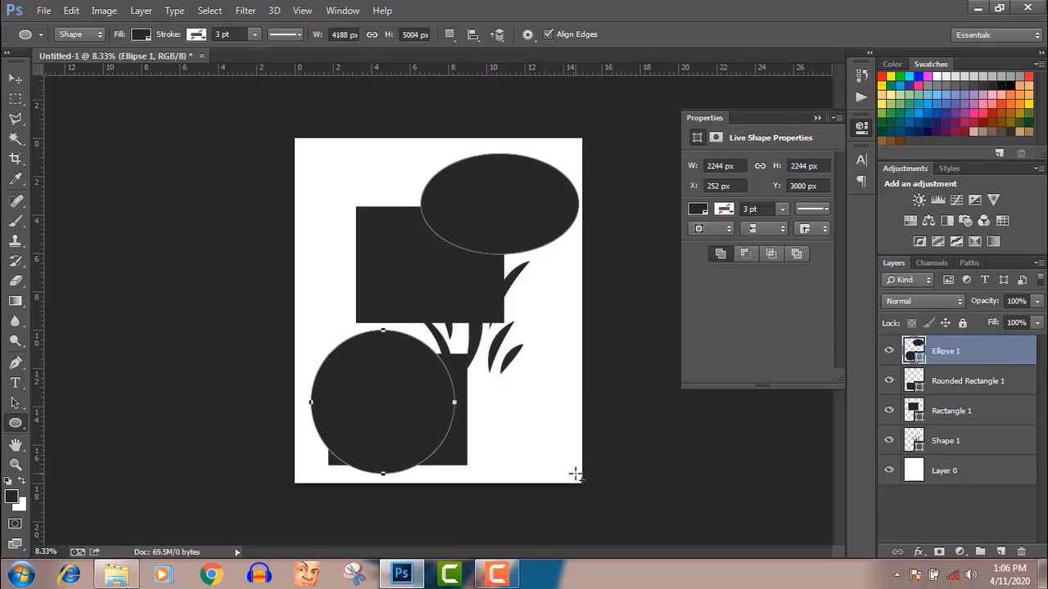
Draw two overlapping five-sided polygons at the page's upper left corner, about 2709 by 2801 px and 2110 by 2210 px
{"action": "right_click", "coordinate": [21, 427]}
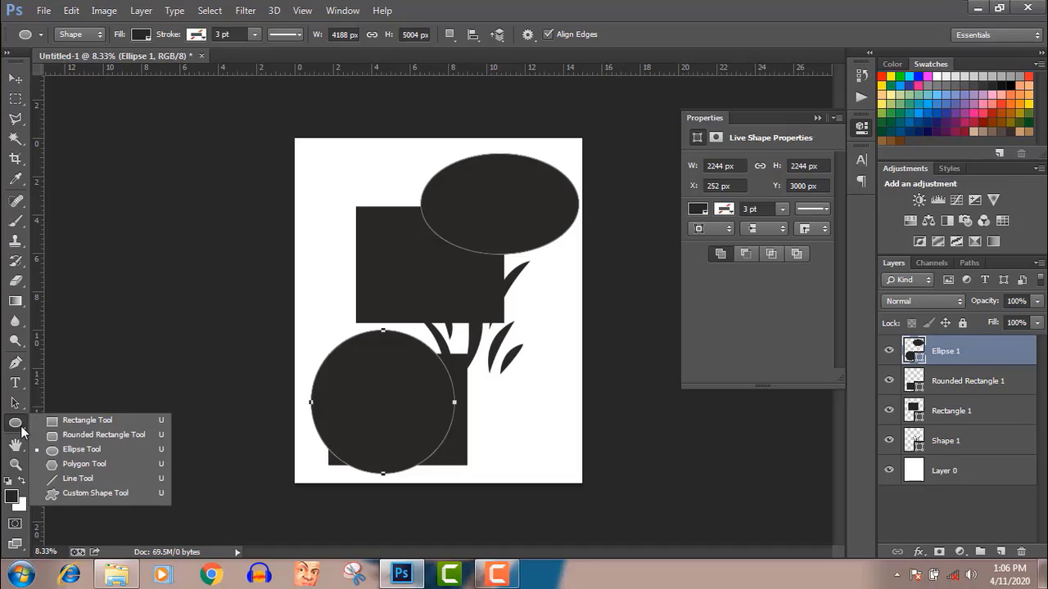
{"action": "left_click", "coordinate": [65, 466]}
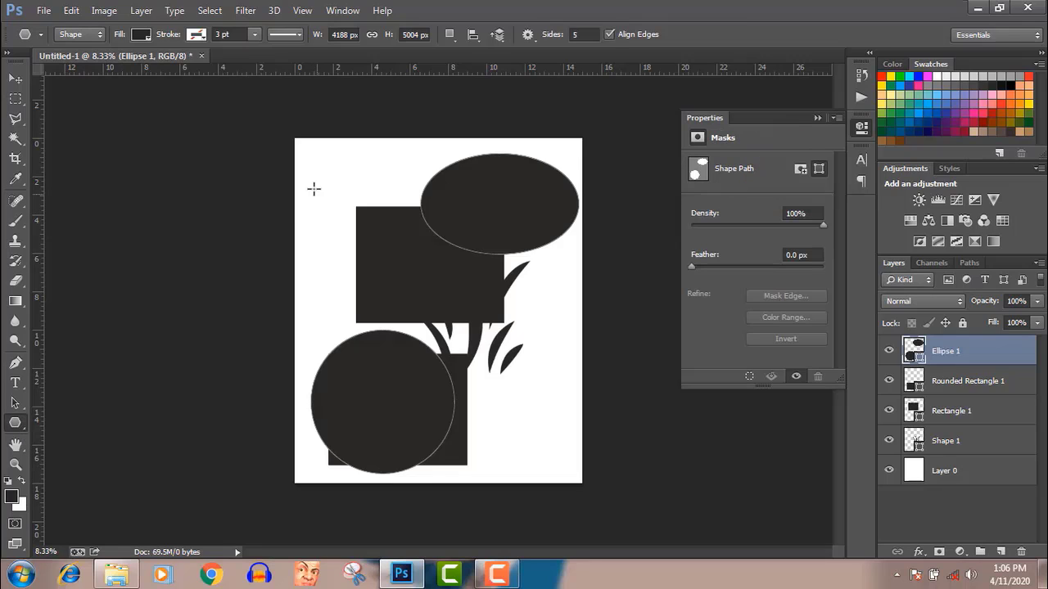
{"action": "mouse_move", "coordinate": [394, 235]}
{"action": "left_mouse_down"}
{"action": "mouse_move", "coordinate": [393, 217]}
{"action": "mouse_move", "coordinate": [355, 208]}
{"action": "mouse_move", "coordinate": [407, 239]}
{"action": "mouse_move", "coordinate": [375, 217]}
{"action": "mouse_move", "coordinate": [392, 229]}
{"action": "left_mouse_up"}
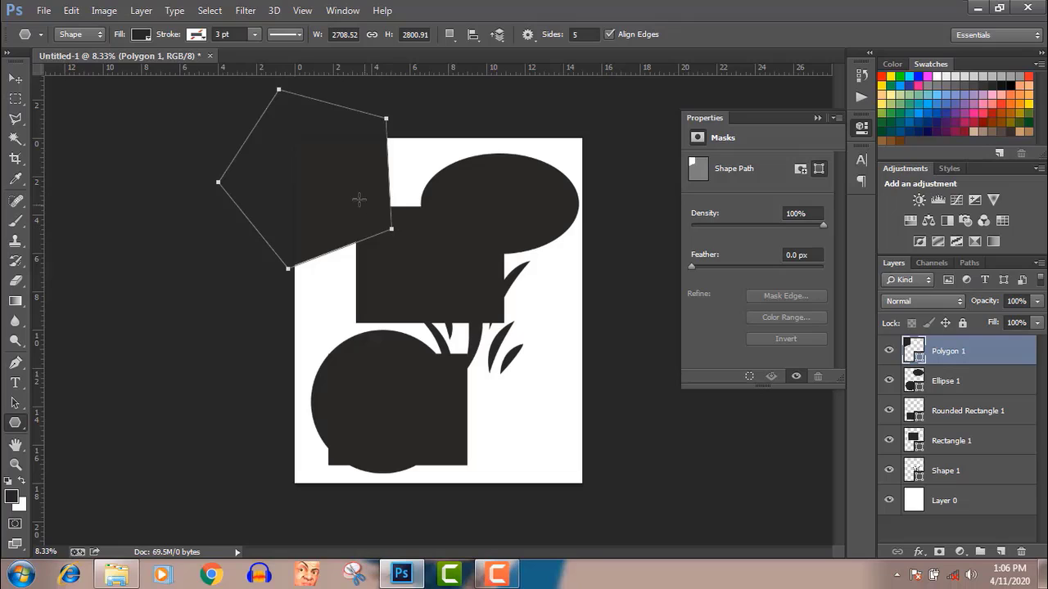
{"action": "left_click_drag", "start_coordinate": [357, 197], "coordinate": [419, 242]}
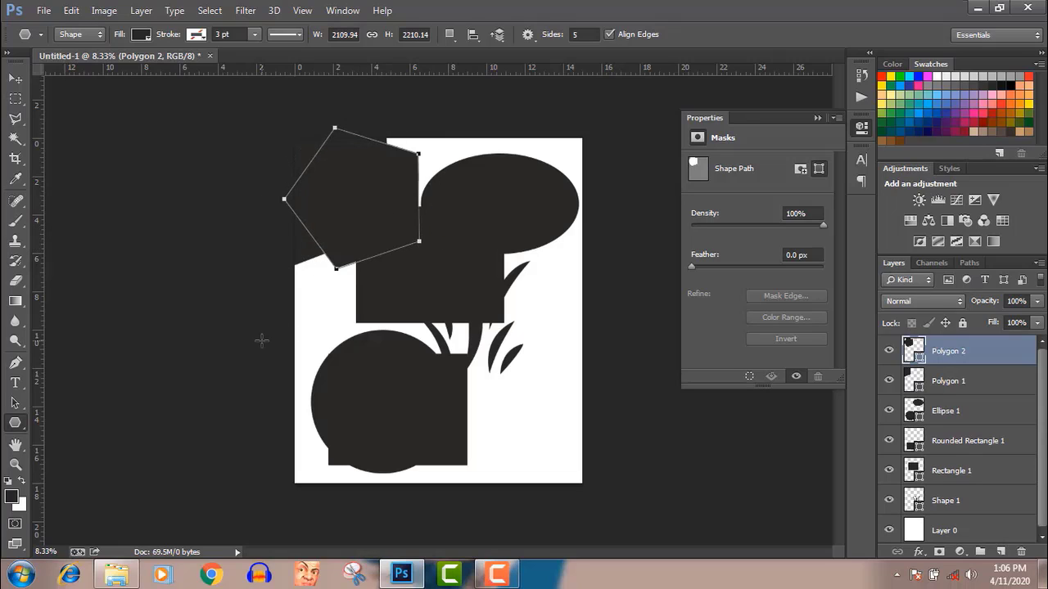
Draw a nearly horizontal line about 5 in long with 1 px weight in the empty lower right area of the page
{"action": "left_click", "coordinate": [14, 427]}
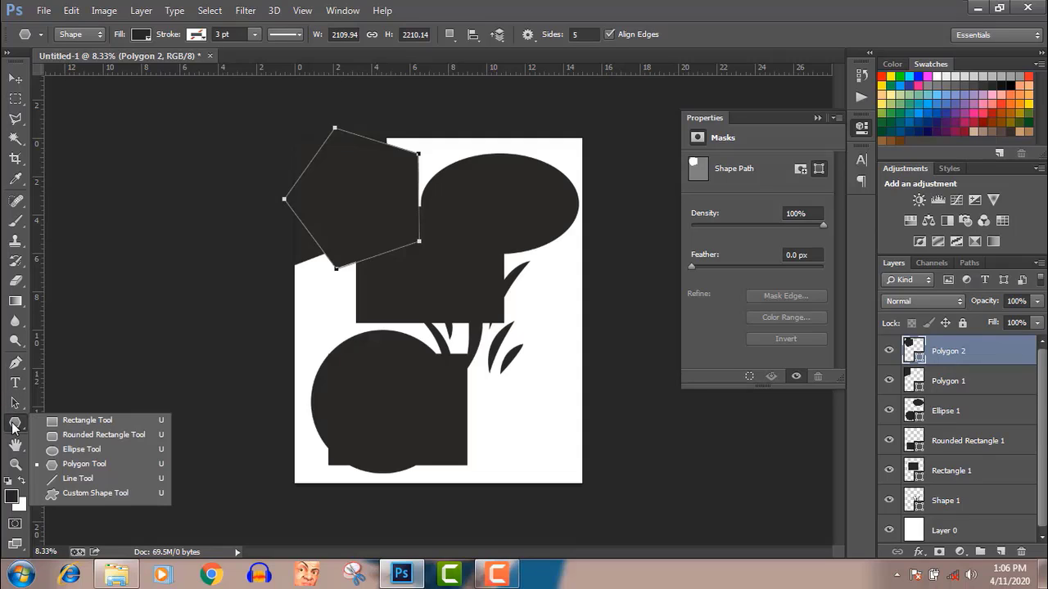
{"action": "left_click", "coordinate": [74, 475]}
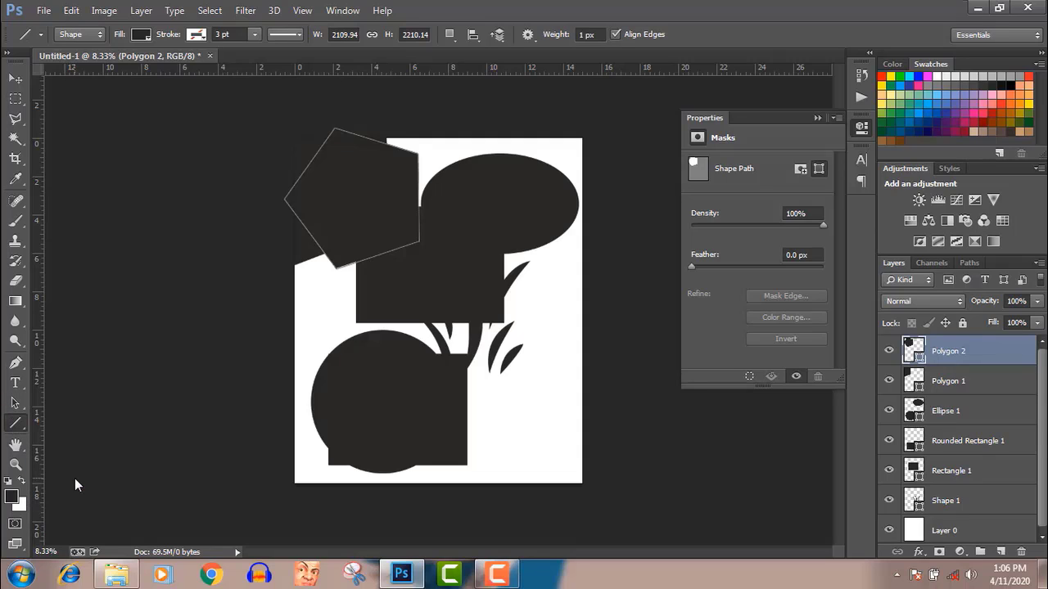
{"action": "mouse_move", "coordinate": [473, 423]}
{"action": "left_mouse_down"}
{"action": "mouse_move", "coordinate": [510, 442]}
{"action": "mouse_move", "coordinate": [545, 288]}
{"action": "mouse_move", "coordinate": [570, 422]}
{"action": "left_mouse_up"}
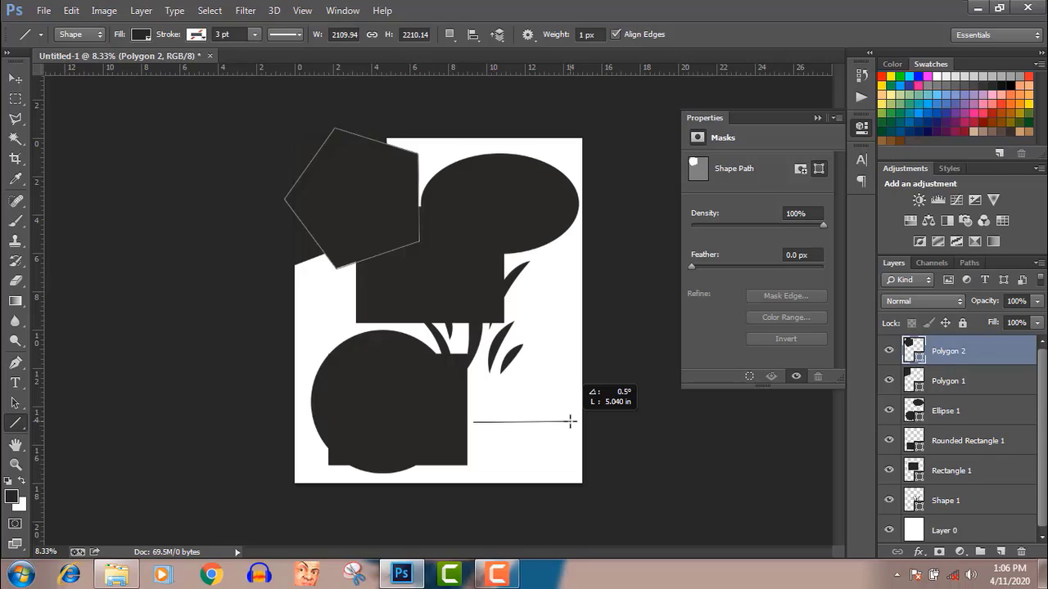
{"action": "mouse_move", "coordinate": [570, 422]}
{"action": "left_mouse_down"}
{"action": "mouse_move", "coordinate": [570, 434]}
{"action": "mouse_move", "coordinate": [572, 424]}
{"action": "left_mouse_up"}
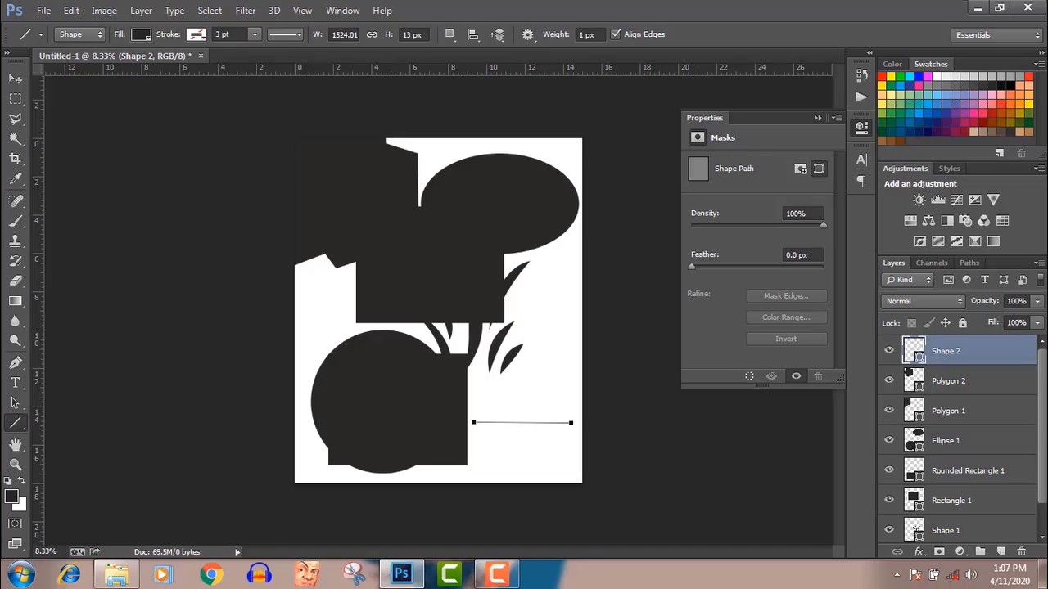
Select the grass, rectangle, rounded rectangle and ellipse layers one at a time to see which shape each holds
{"action": "scroll", "coordinate": [958, 438], "scroll_direction": "down", "scroll_amount": 1}
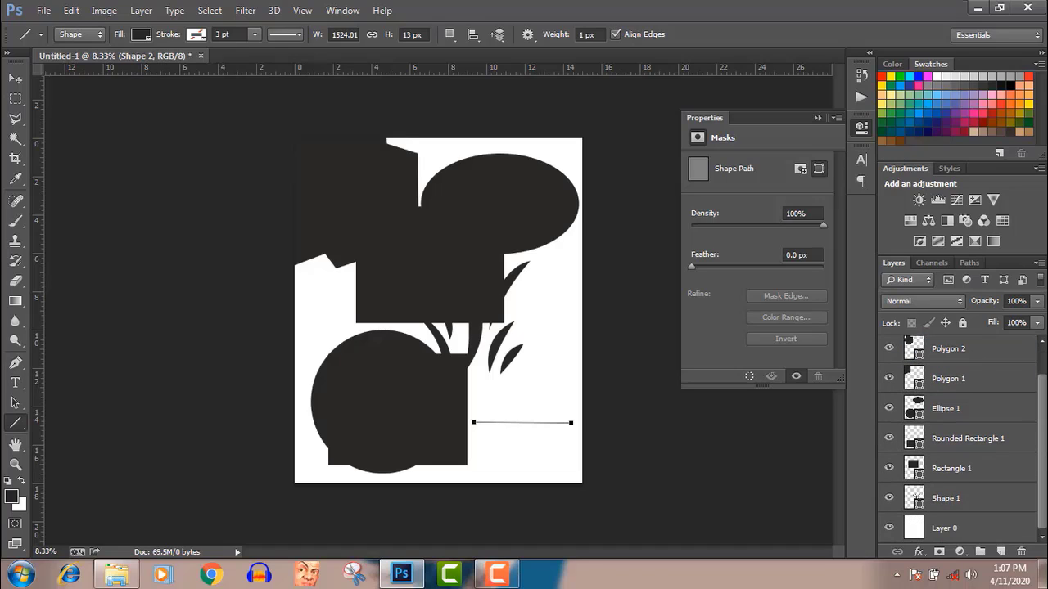
{"action": "left_click", "coordinate": [998, 508]}
{"action": "left_click", "coordinate": [982, 468]}
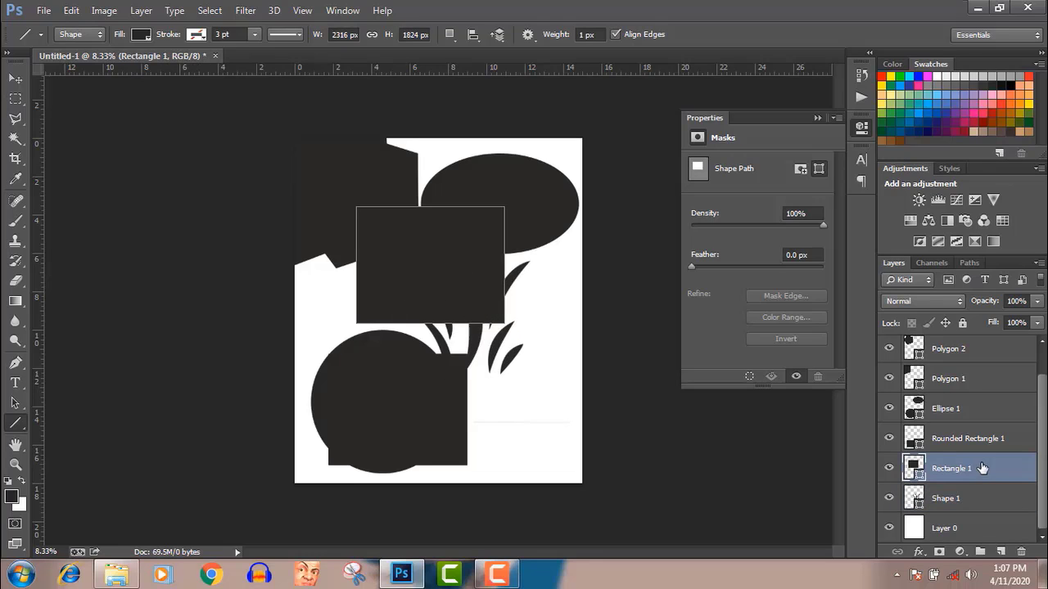
{"action": "left_click", "coordinate": [975, 442]}
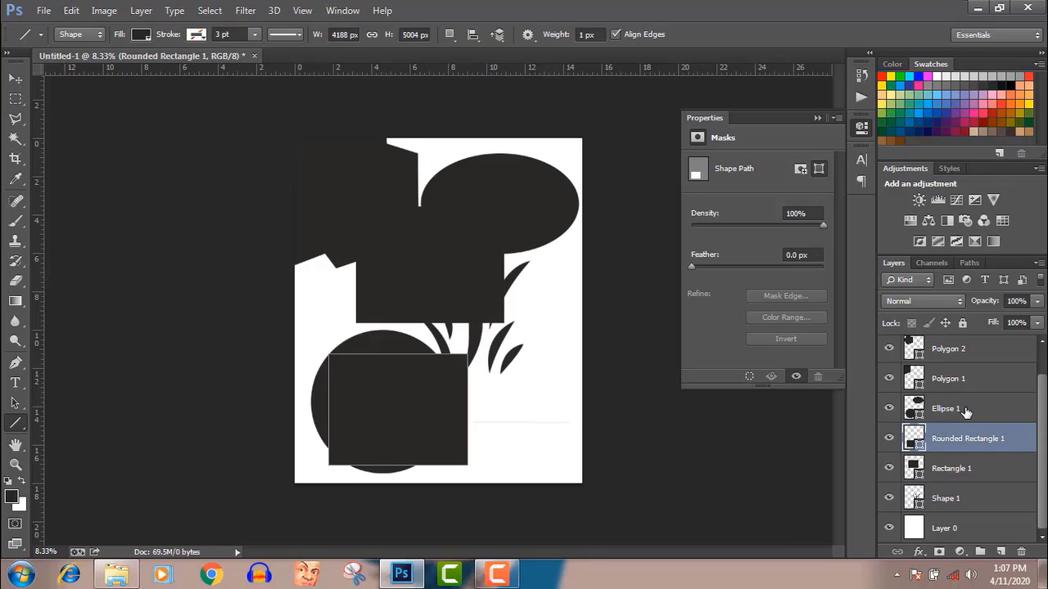
{"action": "left_click", "coordinate": [967, 411]}
Select all shape layers together, from the grass layer Shape 1 up to the line layer Shape 2, leaving out Layer 0
{"action": "left_click", "coordinate": [968, 499]}
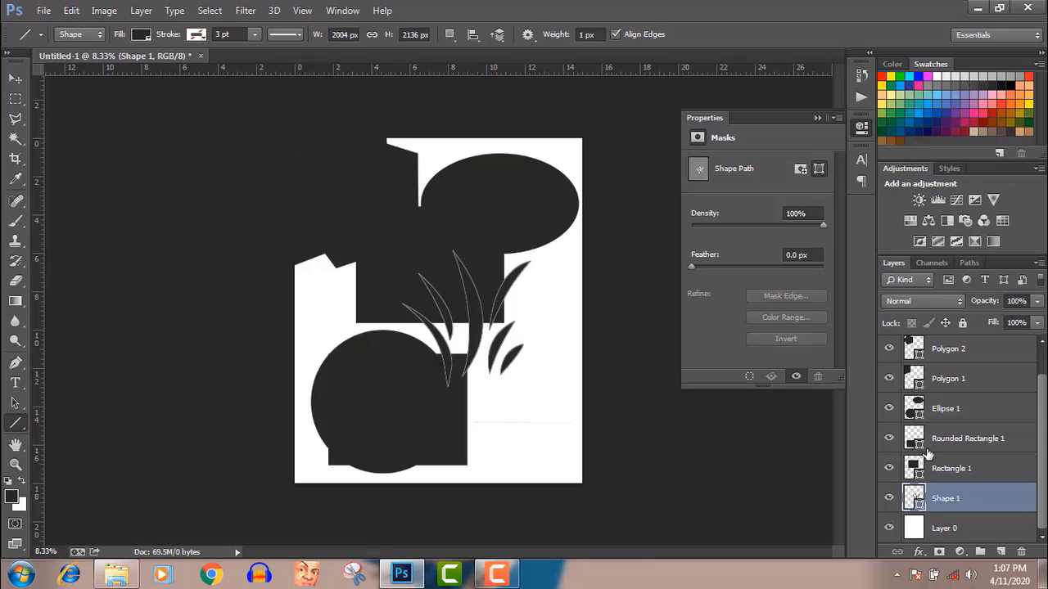
{"action": "left_click", "coordinate": [964, 470], "text": "shift"}
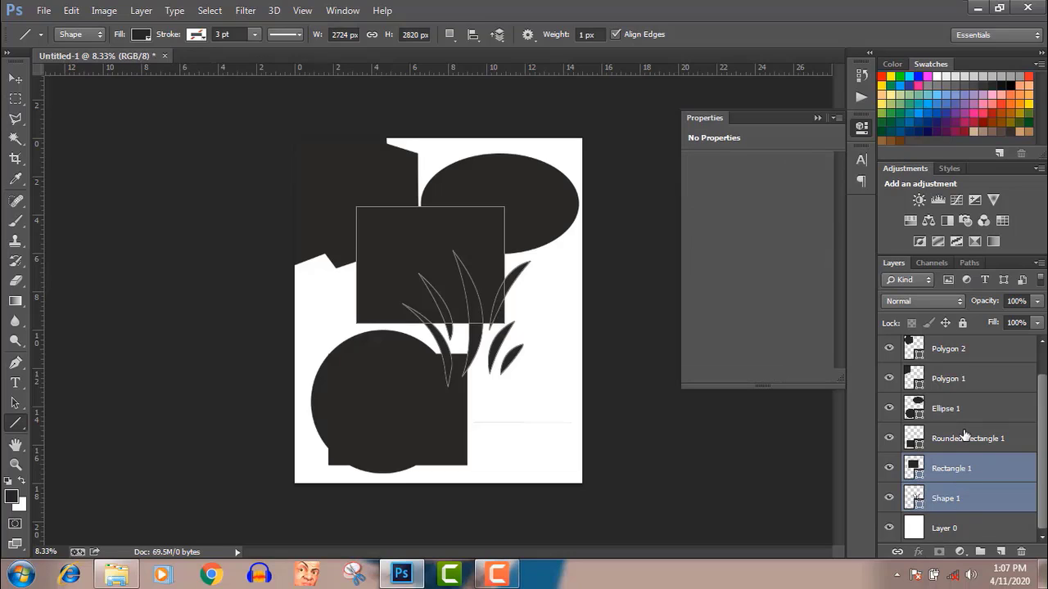
{"action": "left_click", "coordinate": [965, 439], "text": "shift"}
{"action": "left_click", "coordinate": [963, 411], "text": "shift"}
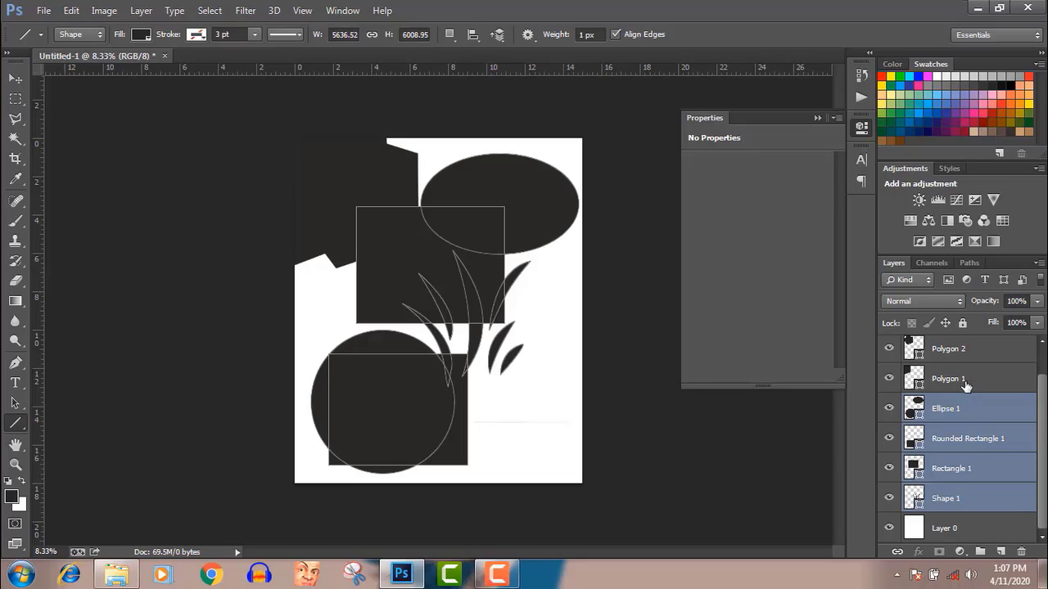
{"action": "left_click", "coordinate": [964, 382], "text": "shift"}
{"action": "left_click", "coordinate": [968, 359], "text": "shift"}
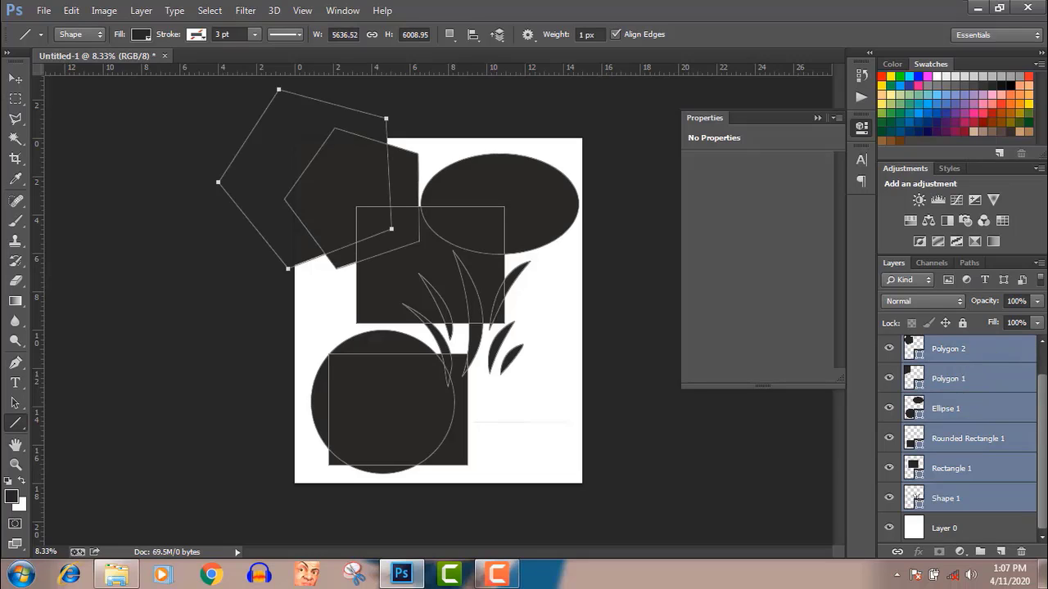
{"action": "left_click", "coordinate": [985, 360], "text": "shift"}
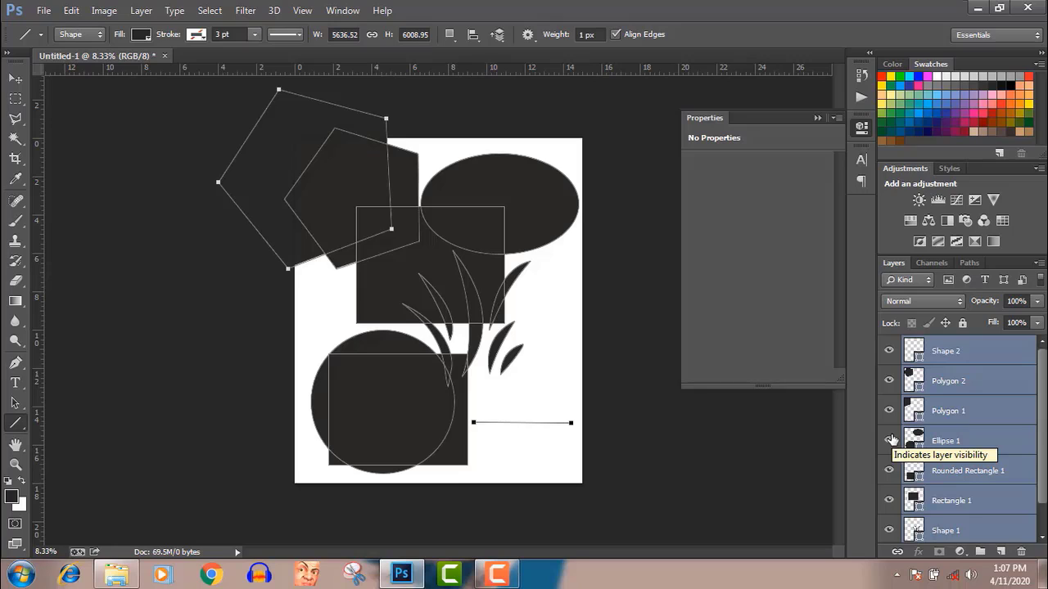
With the Move tool, align the selected shape layers by their top edges, vertical centers and bottom edges in turn
{"action": "left_click", "coordinate": [15, 80]}
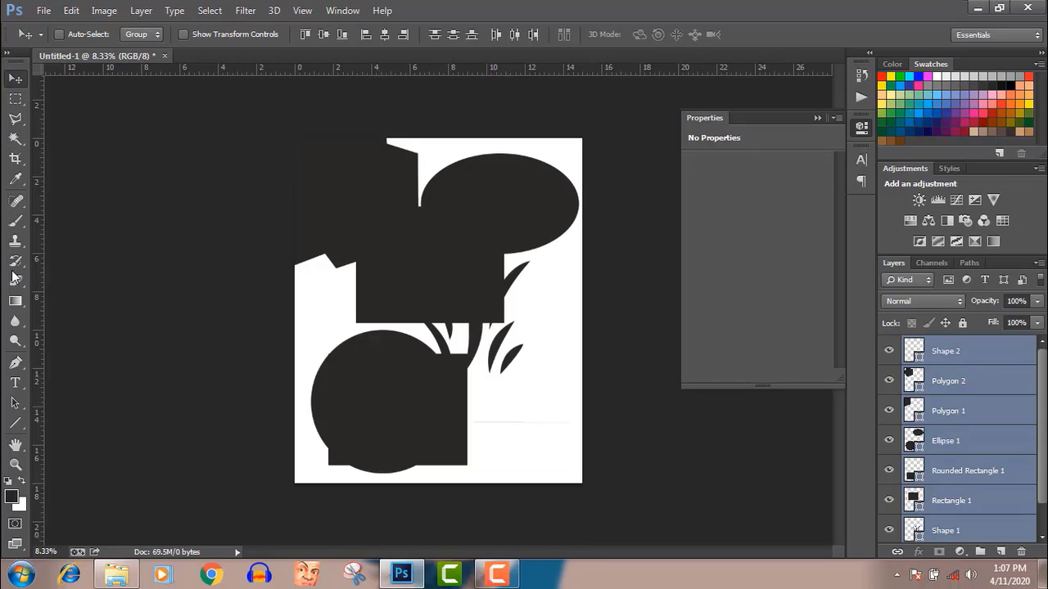
{"action": "left_click", "coordinate": [14, 426]}
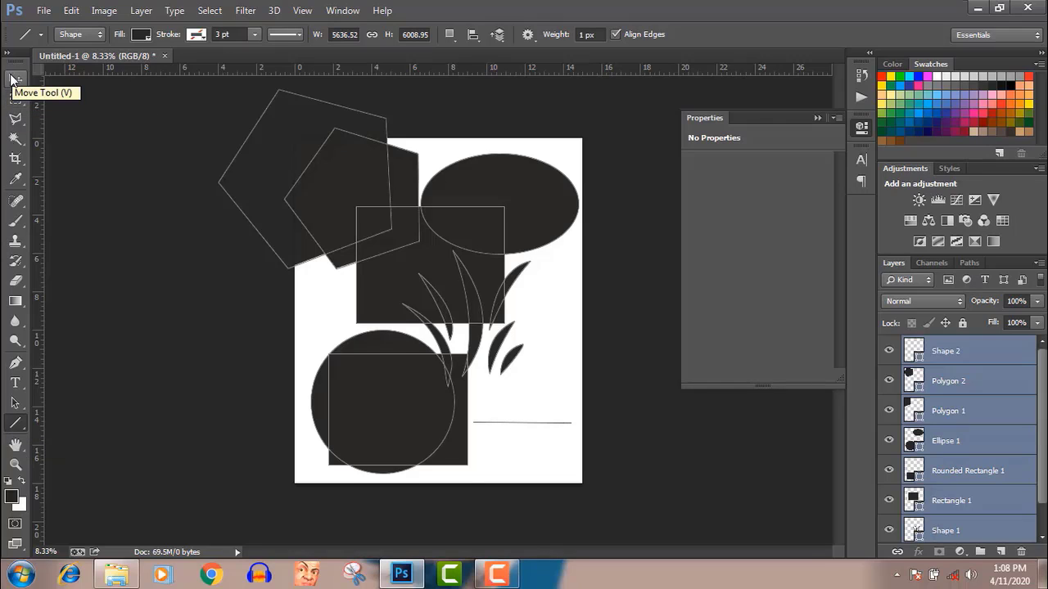
{"action": "left_click", "coordinate": [14, 79]}
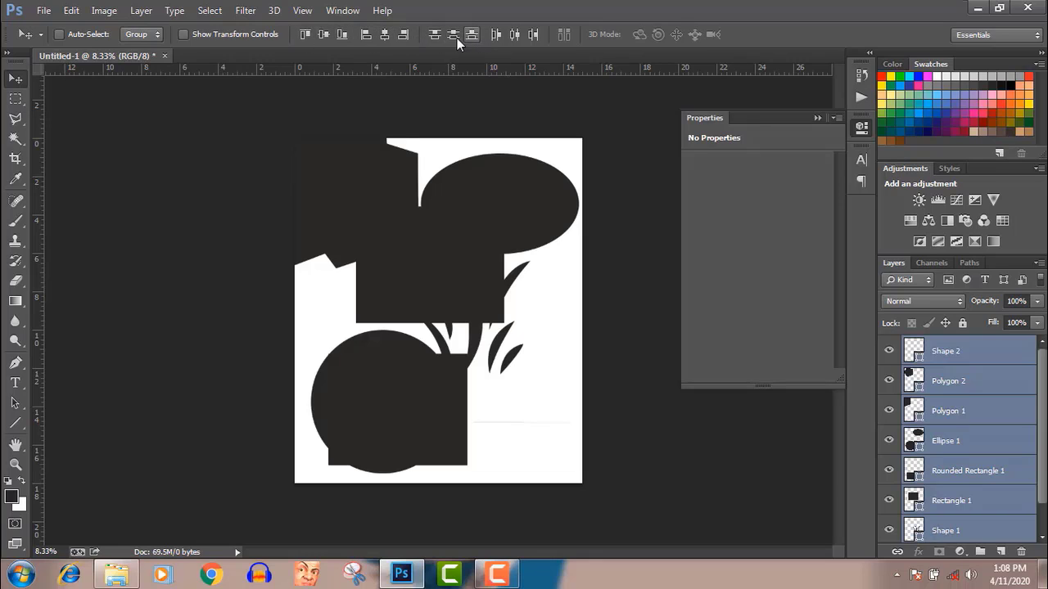
{"action": "left_click", "coordinate": [304, 36]}
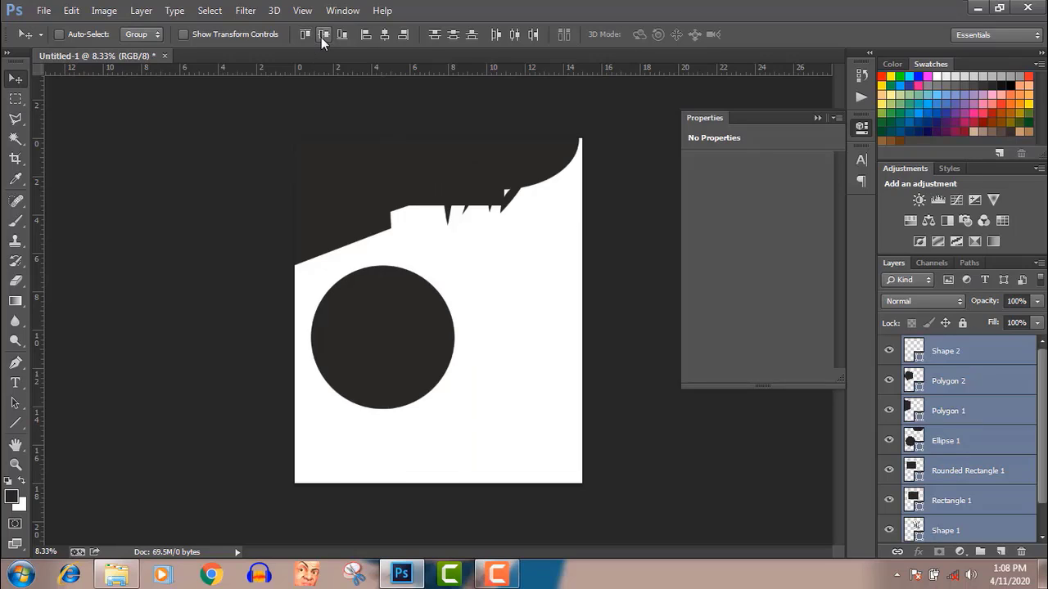
{"action": "left_click", "coordinate": [321, 36]}
{"action": "left_click", "coordinate": [343, 35]}
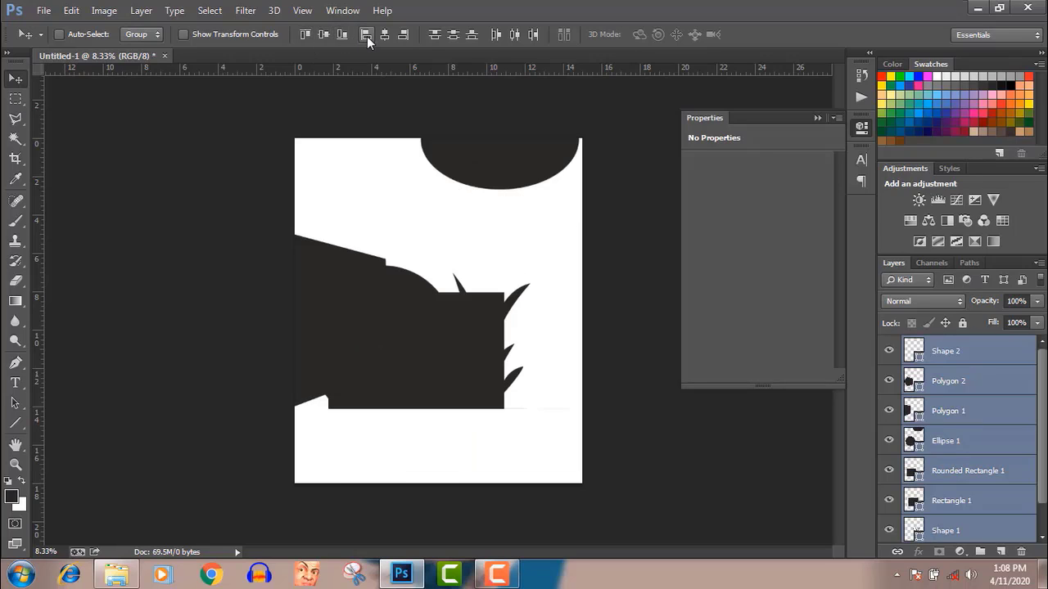
Align the selected shape layers by left edges, then alternate between horizontal centers and right edges, ending on right edges
{"action": "left_click", "coordinate": [367, 36]}
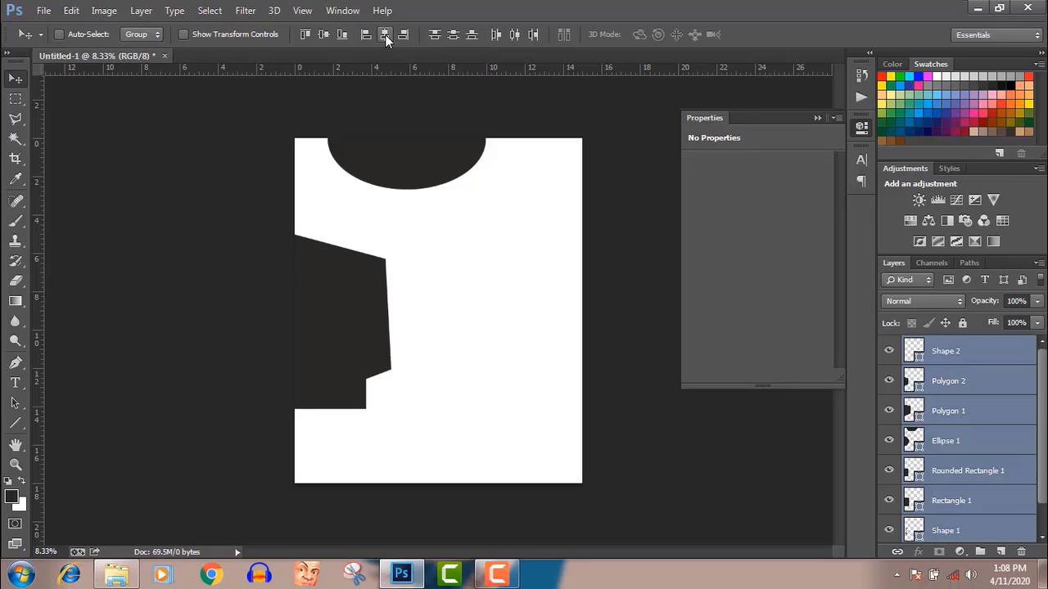
{"action": "left_click", "coordinate": [384, 35]}
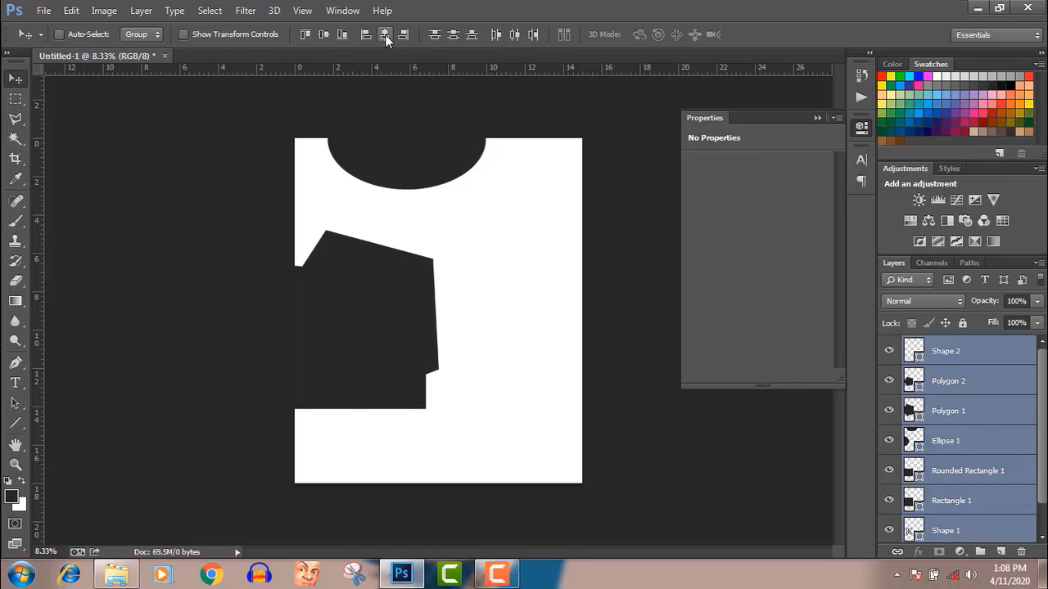
{"action": "left_click", "coordinate": [402, 35]}
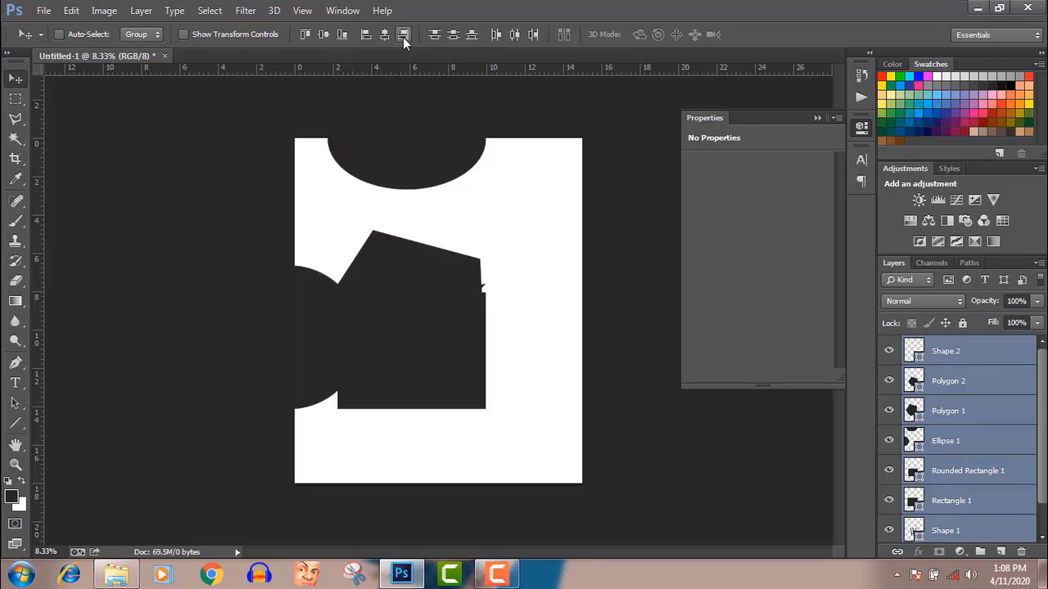
{"action": "left_click", "coordinate": [386, 35]}
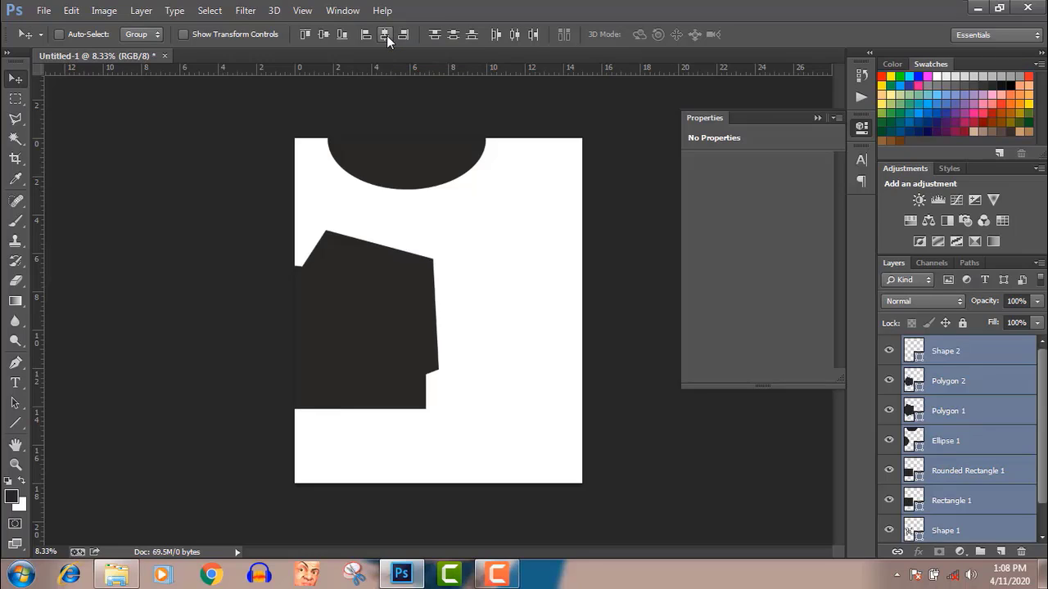
{"action": "left_click", "coordinate": [405, 40]}
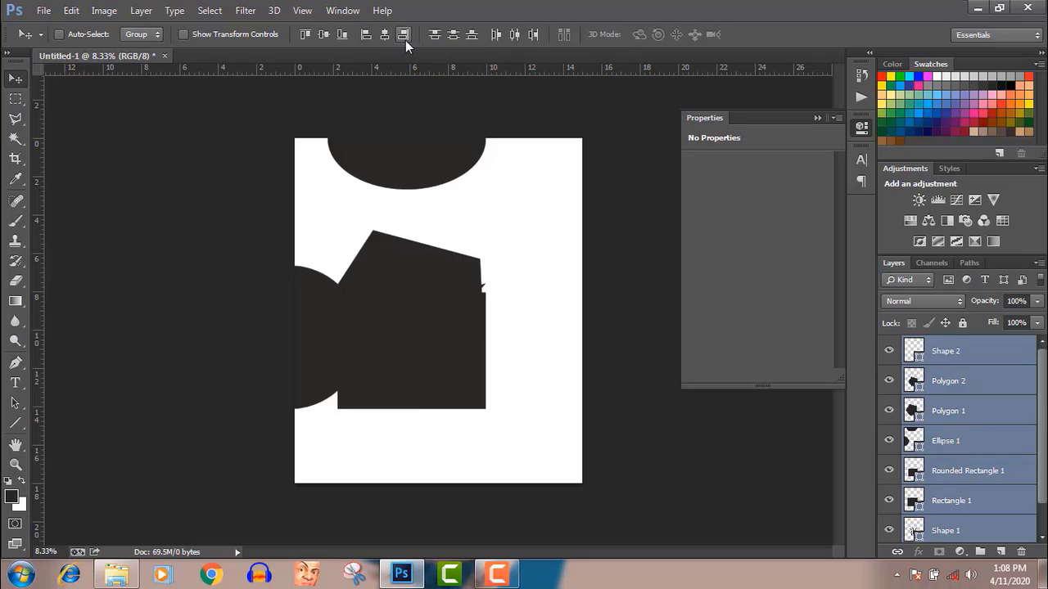
Distribute the selected shape layers vertically by centers and bottom edges, and horizontally by left edges, centers and right edges
{"action": "left_click", "coordinate": [453, 35]}
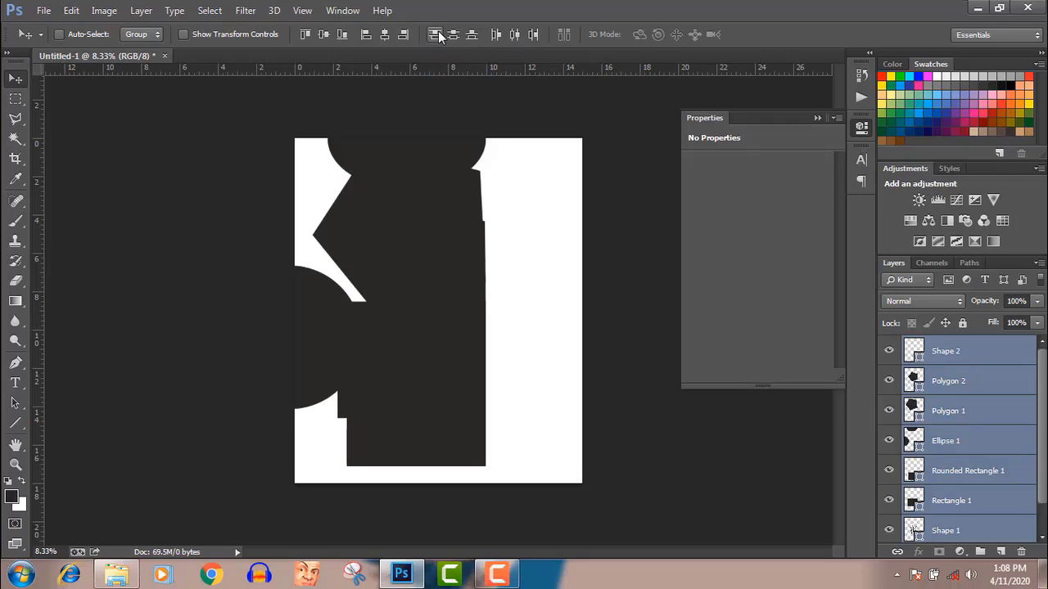
{"action": "left_click", "coordinate": [472, 35]}
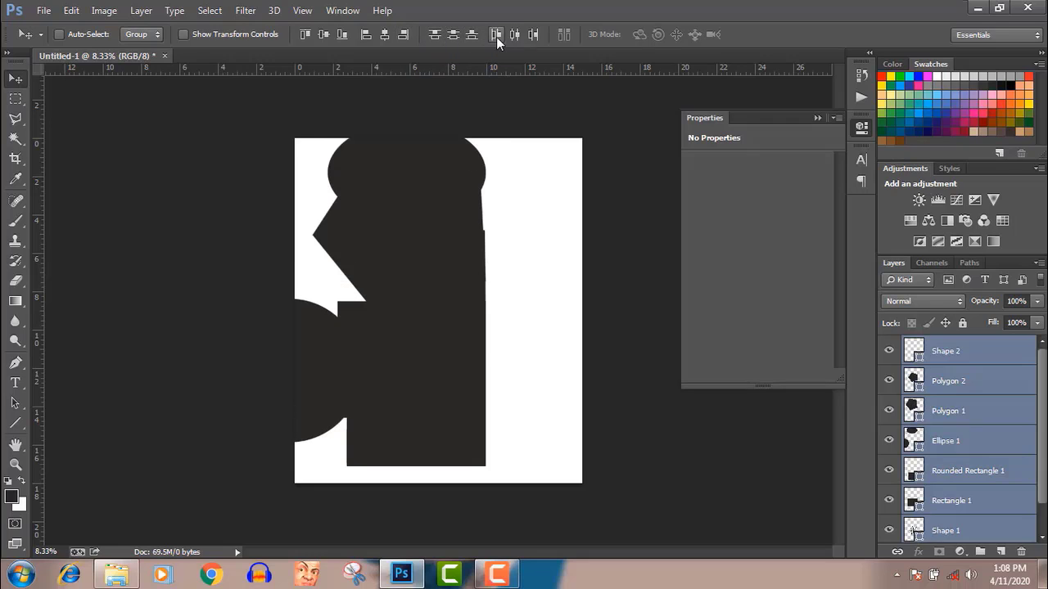
{"action": "left_click", "coordinate": [496, 37]}
{"action": "left_click", "coordinate": [515, 36]}
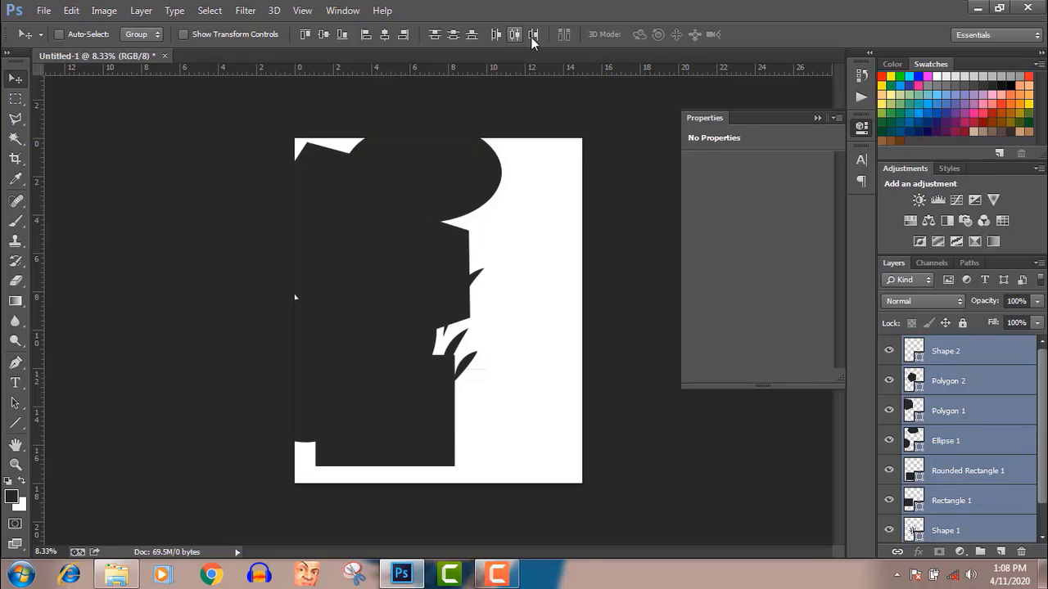
{"action": "left_click", "coordinate": [534, 37]}
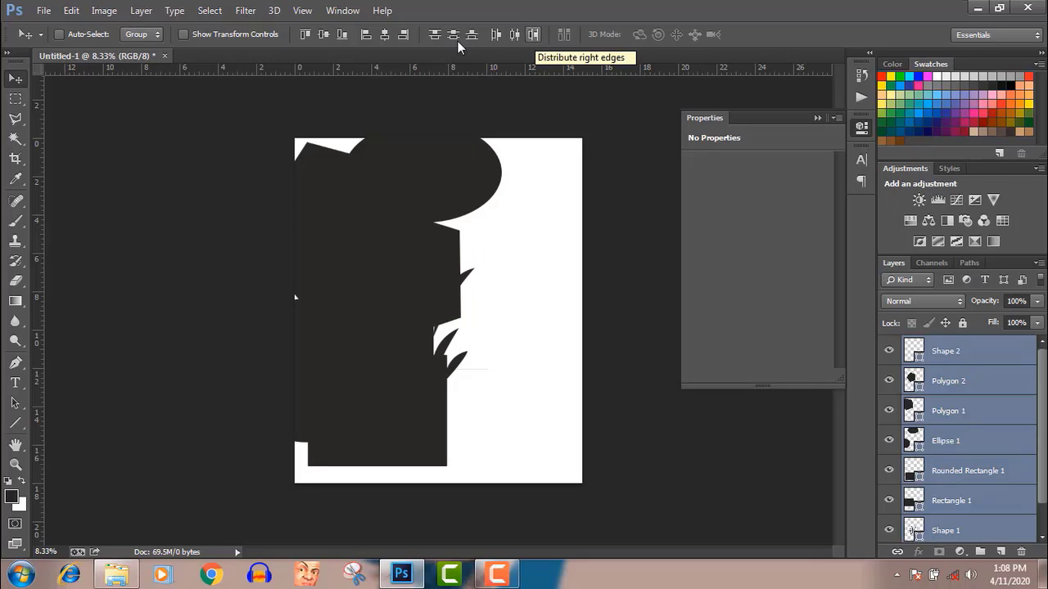
Realign the selected shape layers by horizontal centers, and vertically by centers and finally bottom edges
{"action": "left_click", "coordinate": [386, 37]}
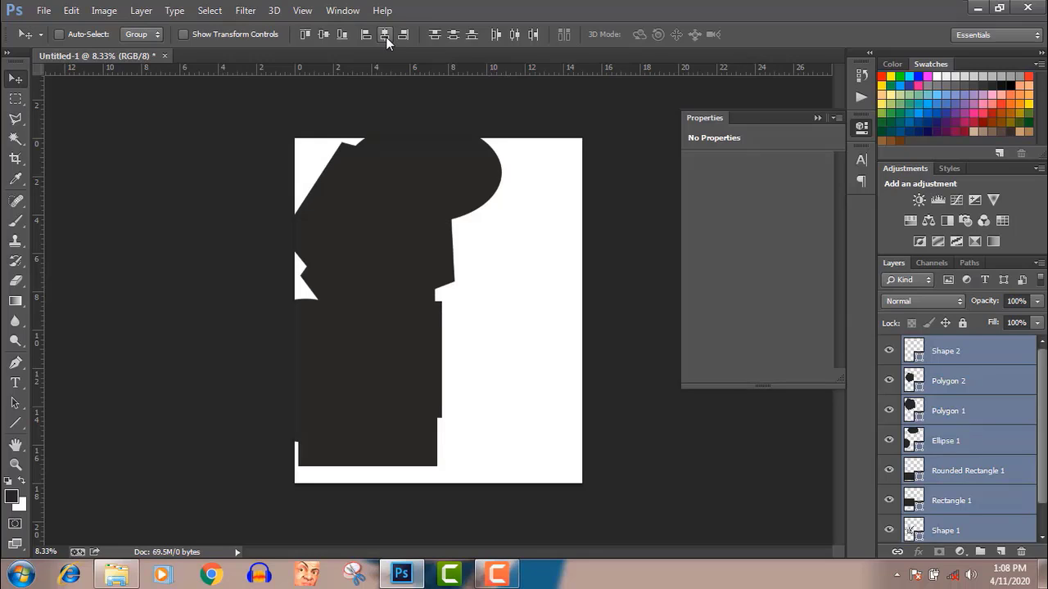
{"action": "left_click", "coordinate": [323, 35]}
{"action": "left_click", "coordinate": [322, 35]}
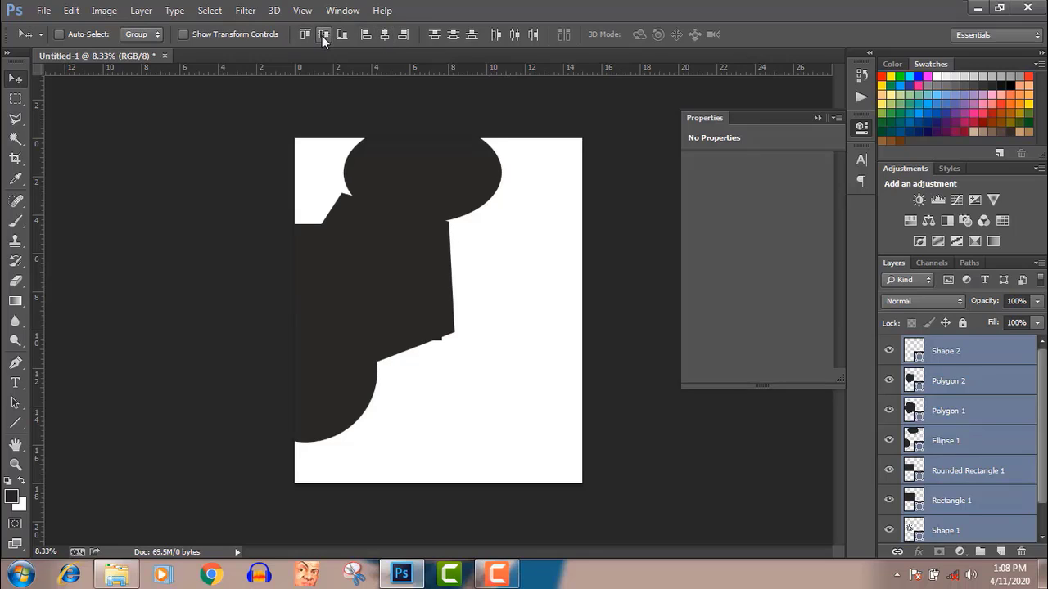
{"action": "left_click", "coordinate": [341, 36]}
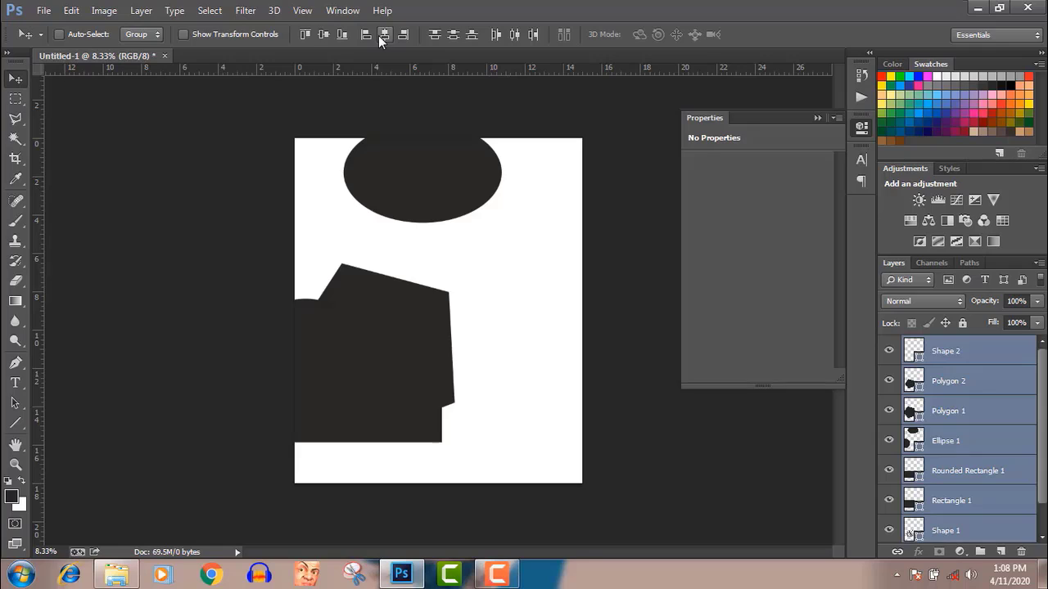